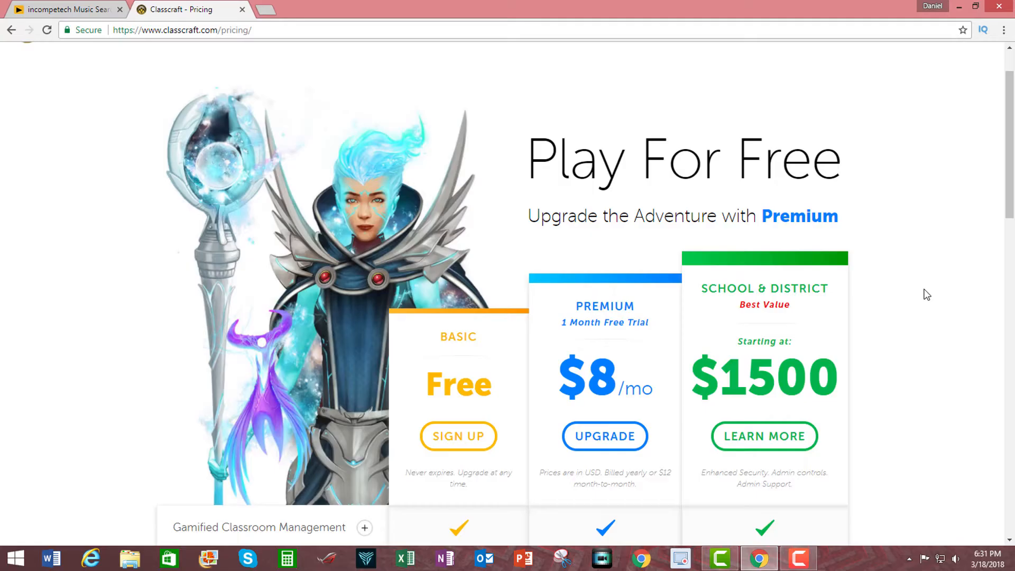
- Review the feature comparison of the Basic, Premium and School & District plans on the pricing page
{"action": "scroll", "coordinate": [922, 292], "scroll_direction": "down", "scroll_amount": 4}
{"action": "scroll", "coordinate": [926, 296], "scroll_direction": "down", "scroll_amount": 5}
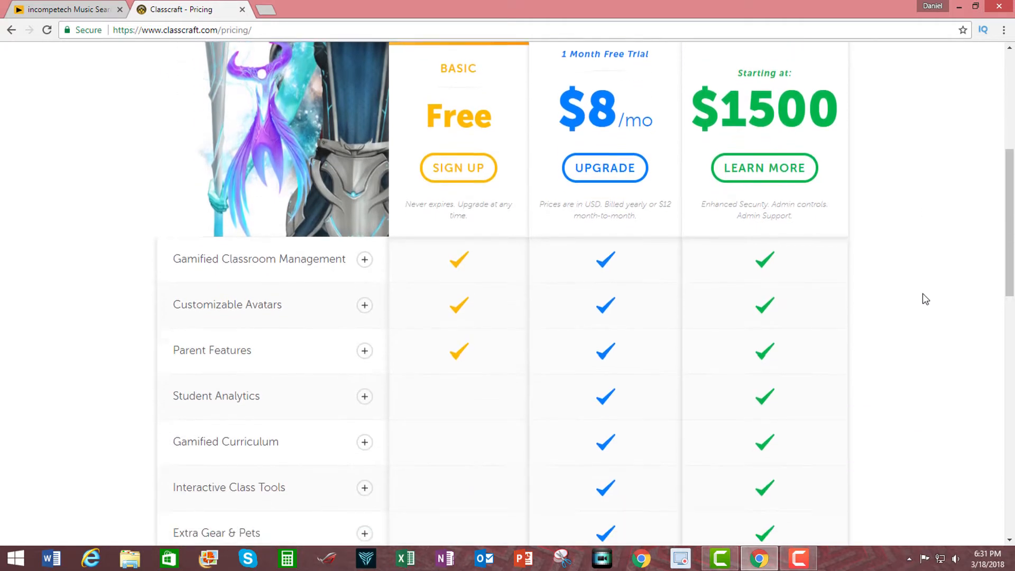
{"action": "scroll", "coordinate": [923, 294], "scroll_direction": "down", "scroll_amount": 3}
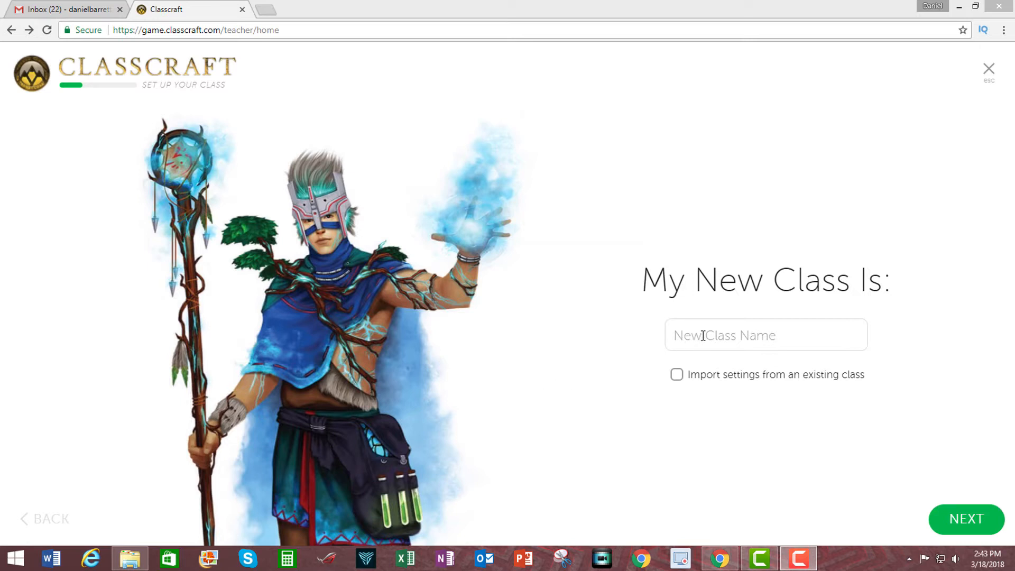
- Name the new class "English I"
{"action": "left_click", "coordinate": [703, 336]}
{"action": "type", "text": "1"}
{"action": "left_click", "coordinate": [703, 336]}
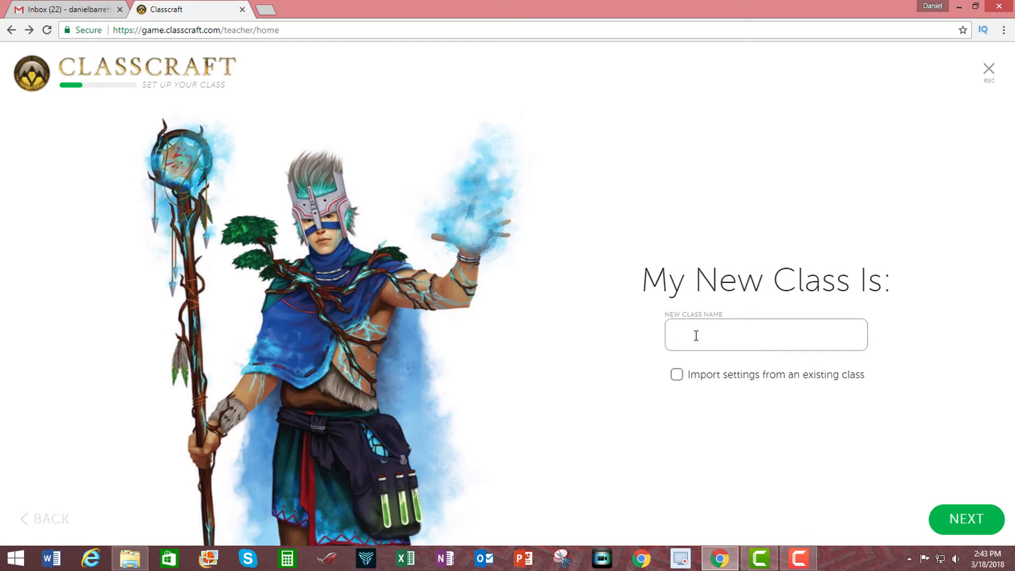
{"action": "type", "text": "English I"}
{"action": "key", "text": "ctrl+a"}
{"action": "key", "text": "BackSpace"}
{"action": "type", "text": "English I"}
{"action": "left_click", "coordinate": [678, 375]}
{"action": "left_click", "coordinate": [852, 391]}
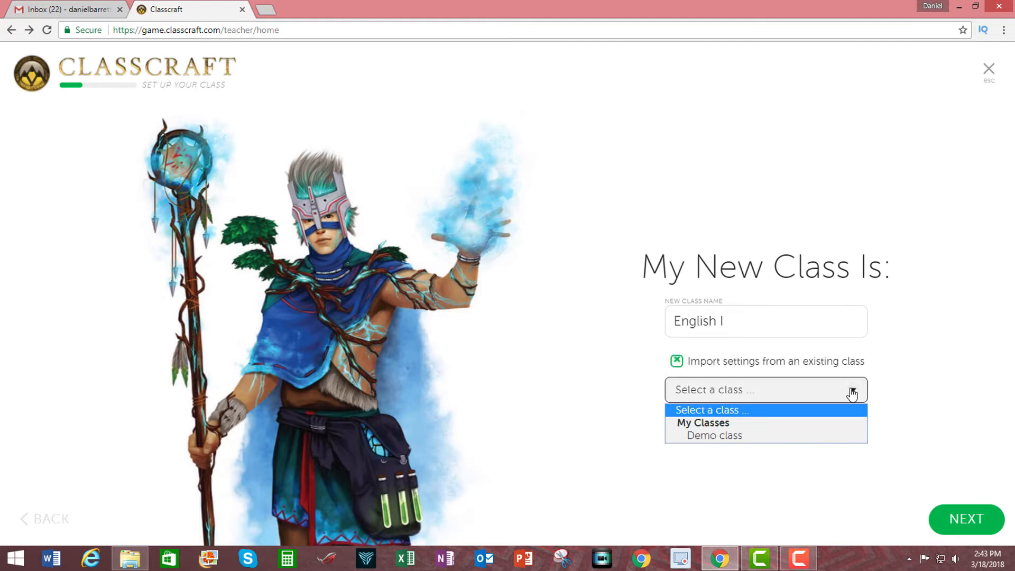
{"action": "left_click", "coordinate": [852, 391]}
{"action": "left_click", "coordinate": [676, 362]}
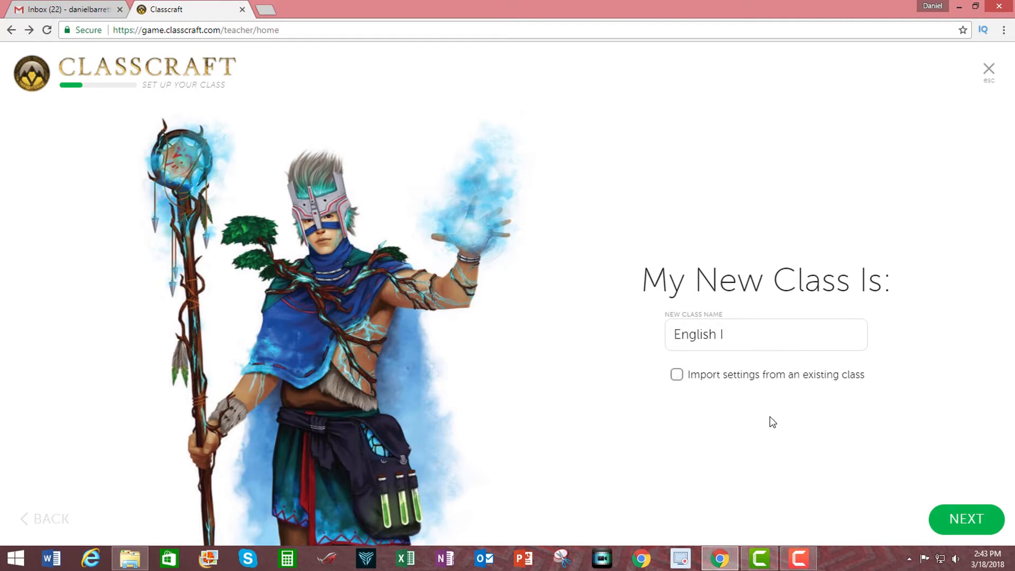
- Continue to the behaviors to encourage and switch the second one to "Helping another student stay on task" worth 50 XP
{"action": "left_click", "coordinate": [945, 511]}
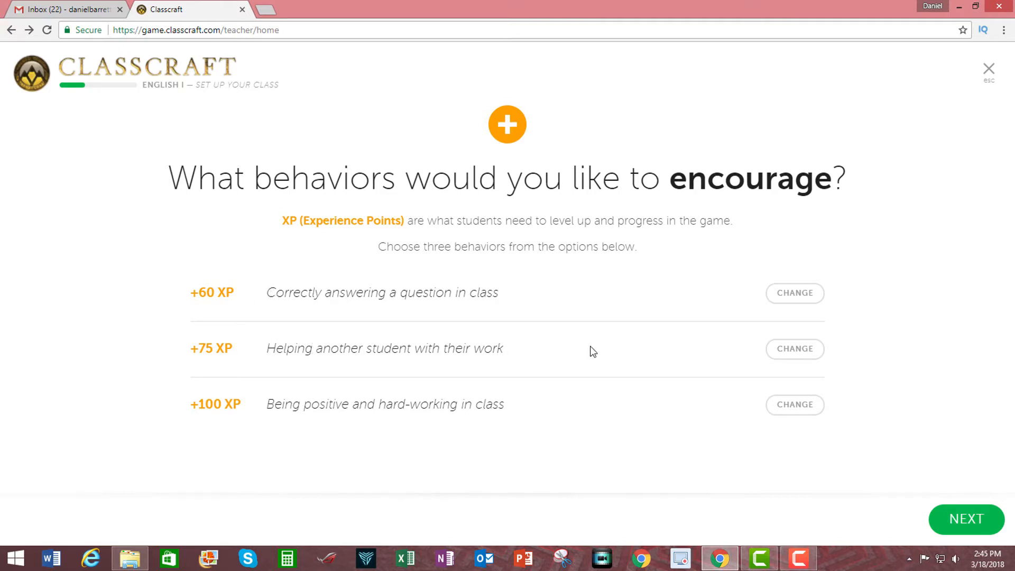
{"action": "left_click", "coordinate": [803, 356]}
{"action": "left_click", "coordinate": [803, 355]}
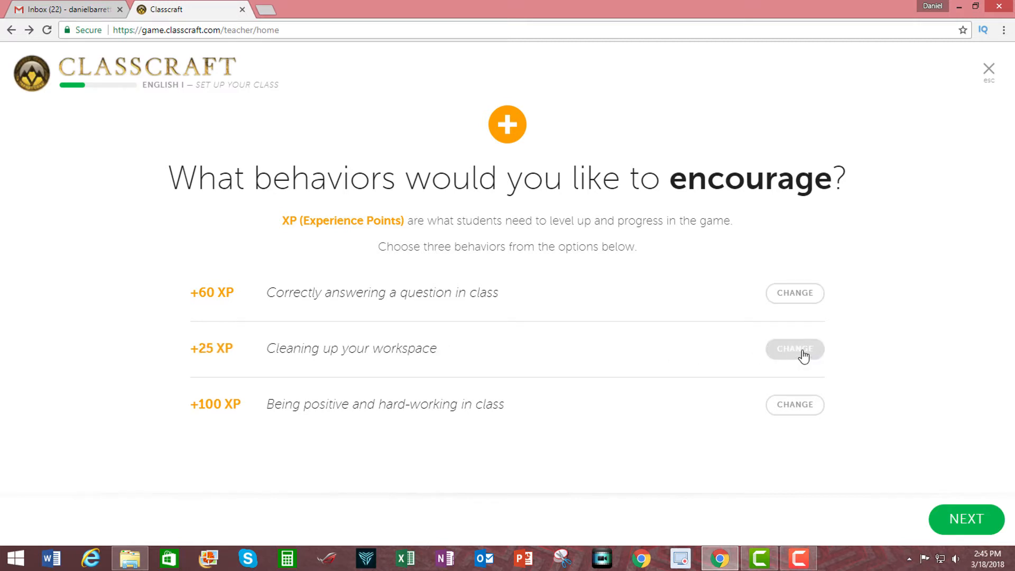
{"action": "left_click", "coordinate": [804, 356]}
{"action": "left_click", "coordinate": [804, 356]}
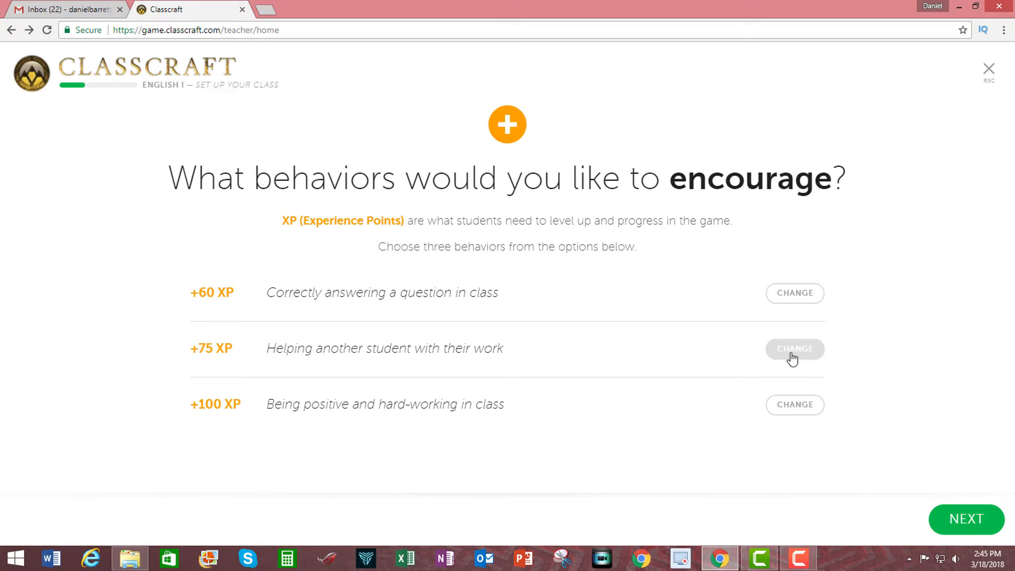
{"action": "left_click", "coordinate": [792, 358]}
{"action": "left_click", "coordinate": [792, 359]}
{"action": "left_click", "coordinate": [792, 359]}
{"action": "left_click", "coordinate": [792, 358]}
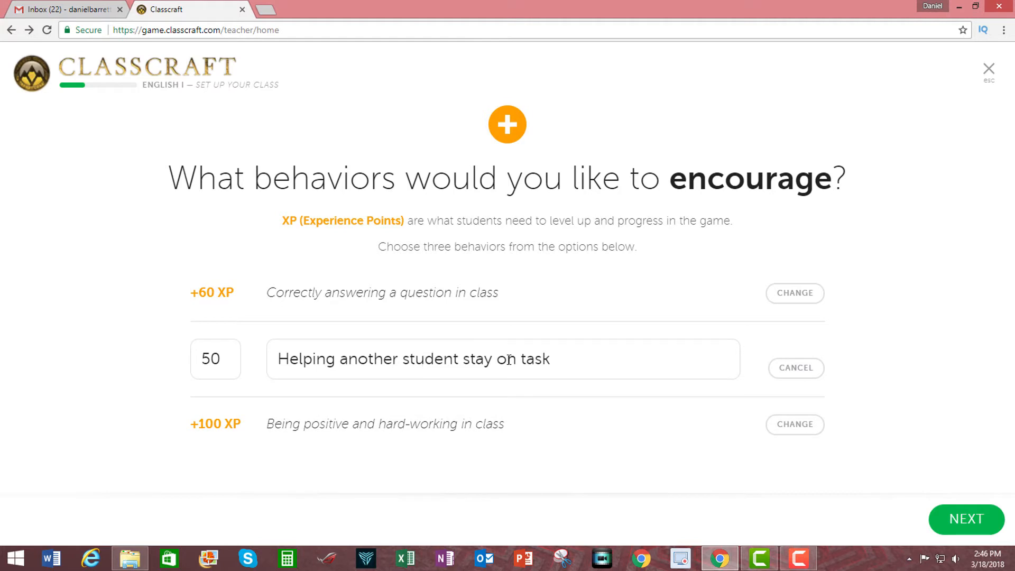
- Reword the second encouraged behavior as "Tutoring another student"
{"action": "left_click", "coordinate": [526, 359]}
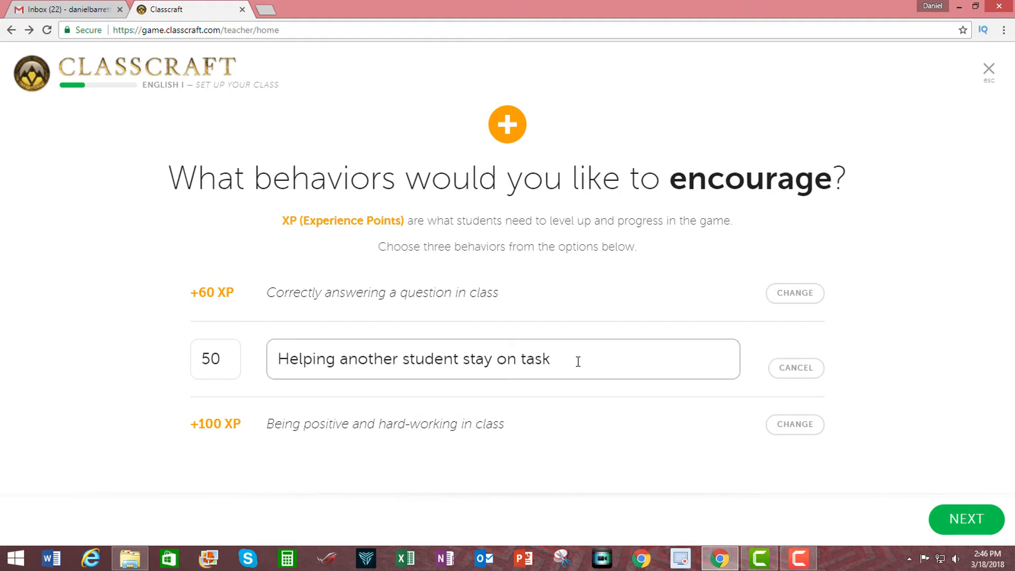
{"action": "key", "text": "BackSpace"}
{"action": "key", "text": "BackSpace"}
{"action": "key", "text": "BackSpace"}
{"action": "key", "text": "BackSpace"}
{"action": "key", "text": "BackSpace"}
{"action": "key", "text": "BackSpace"}
{"action": "key", "text": "BackSpace"}
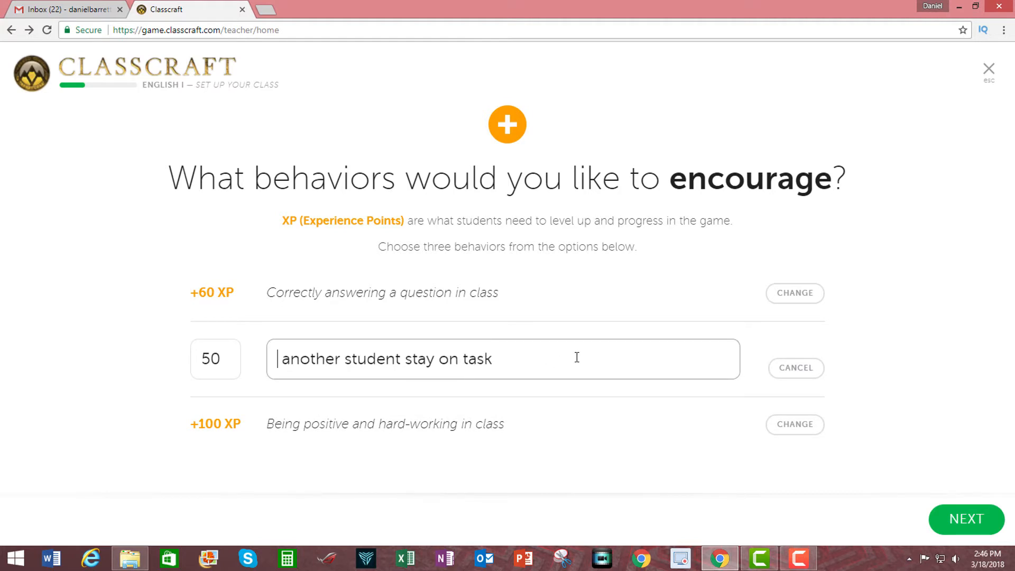
{"action": "type", "text": "Tutoring"}
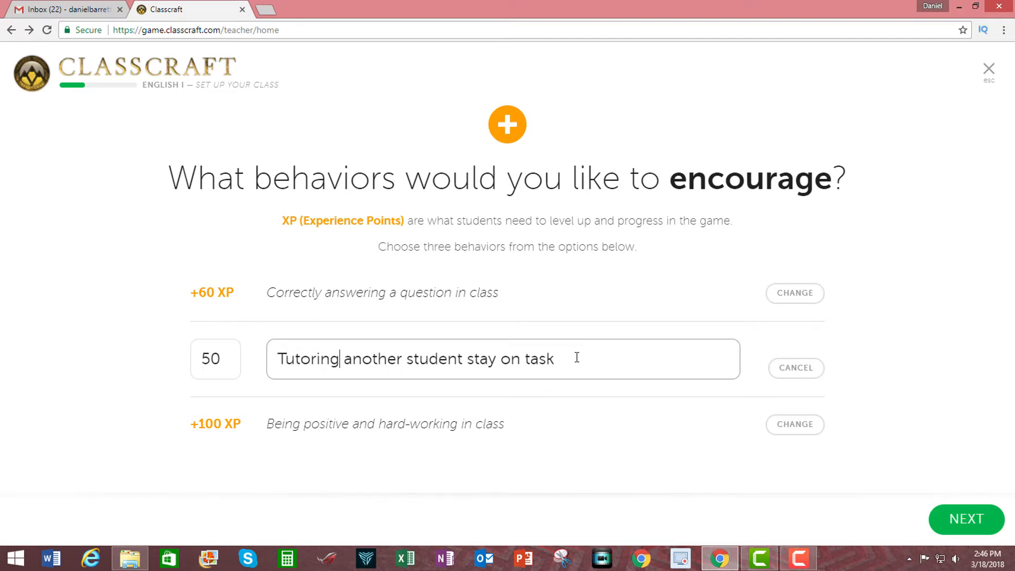
{"action": "key", "text": "Right"}
{"action": "key", "text": "Right"}
{"action": "key", "text": "Right"}
{"action": "key", "text": "Right"}
{"action": "key", "text": "Right"}
{"action": "key", "text": "Right"}
{"action": "key", "text": "Right"}
{"action": "key", "text": "Right"}
{"action": "key", "text": "Right"}
{"action": "key", "text": "Right"}
{"action": "key", "text": "Right"}
{"action": "key", "text": "Right"}
{"action": "key", "text": "Right"}
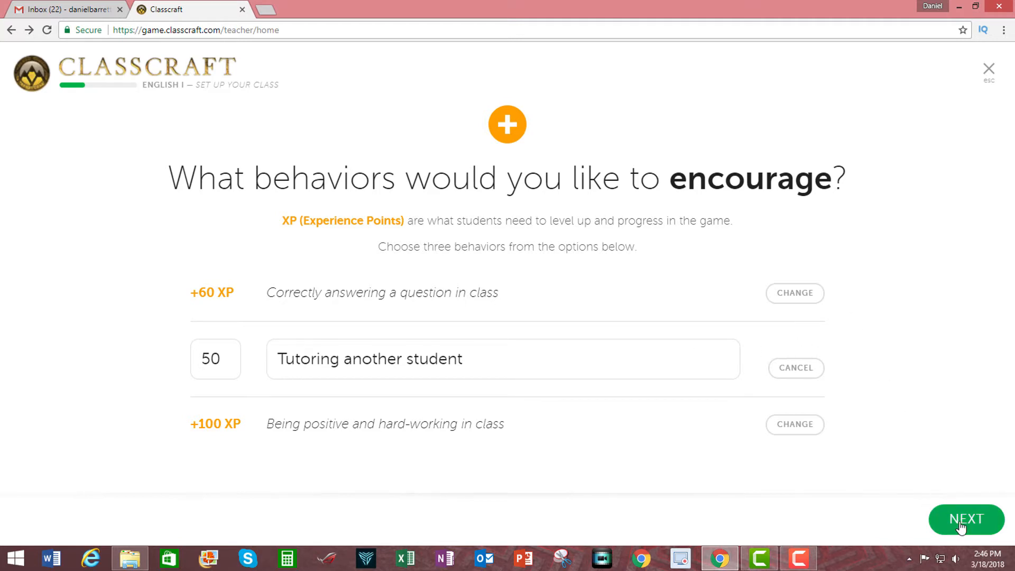
- Confirm the encouraged behaviors, keep the suggested discouraged behaviors, and proceed past the powers introduction to the Warriors' powers
{"action": "left_click", "coordinate": [961, 525]}
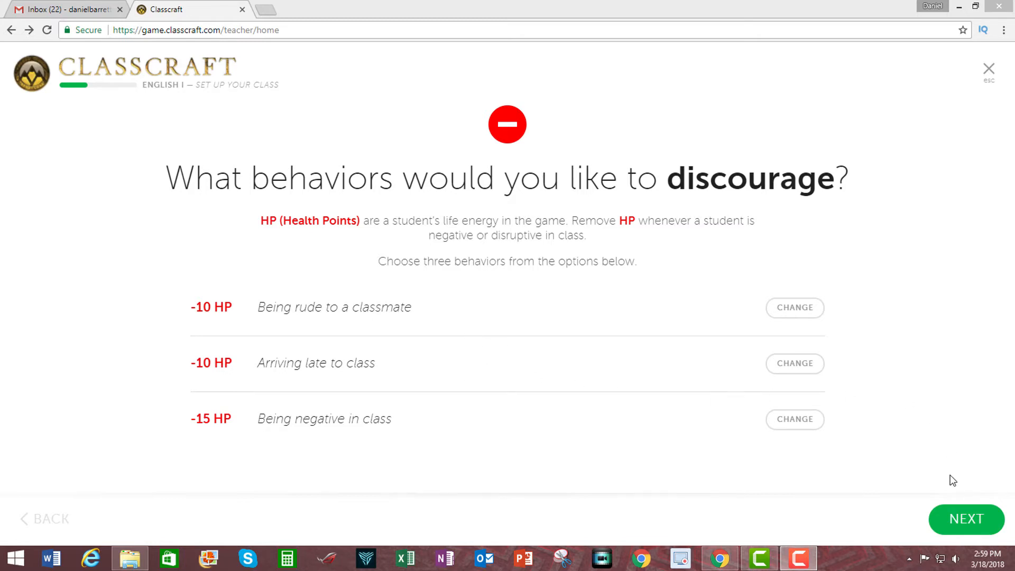
{"action": "left_click", "coordinate": [966, 521]}
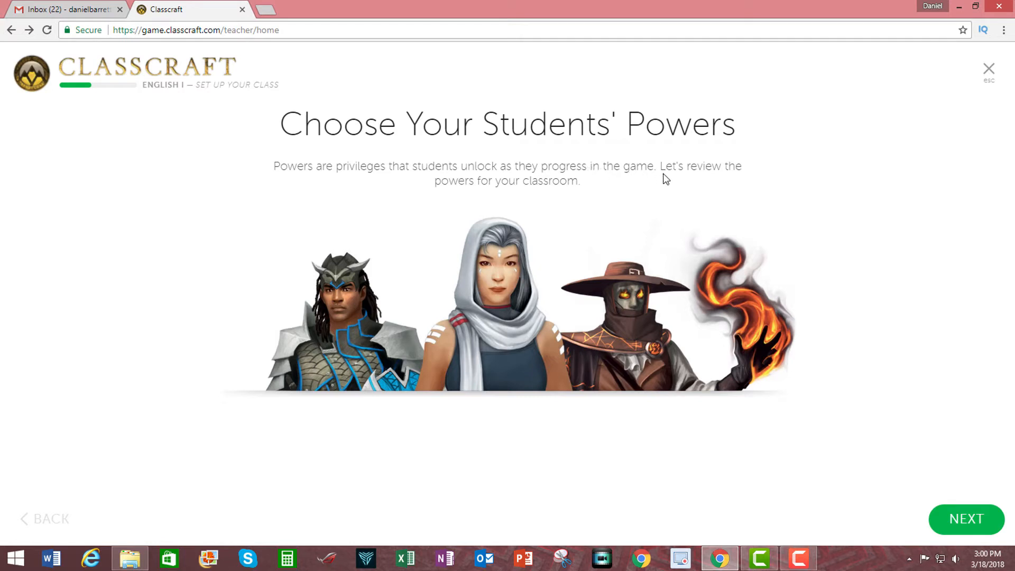
{"action": "left_click", "coordinate": [962, 520]}
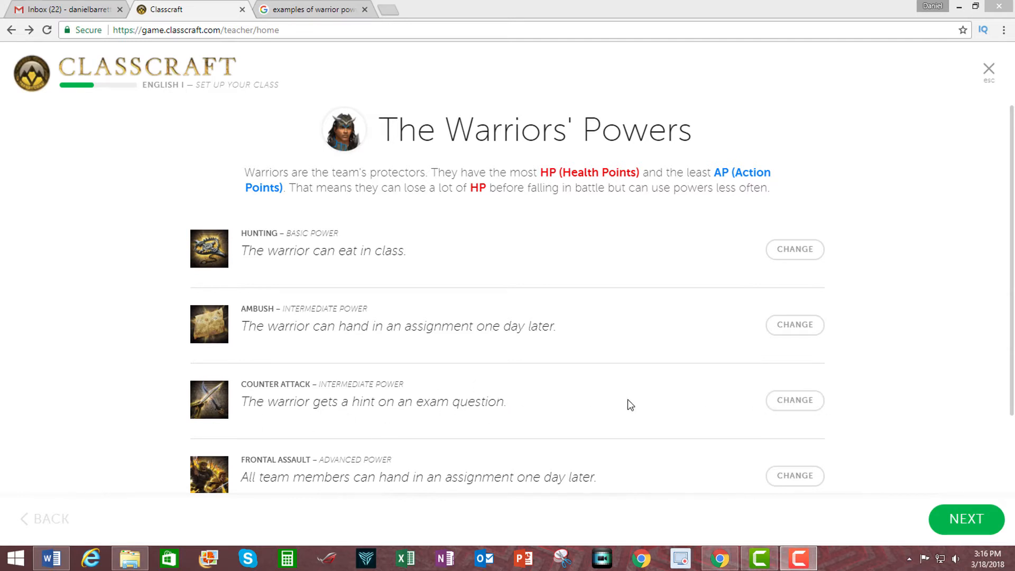
- Rewrite the warrior's Counter Attack power as "The warrior can have one extra day to submit exam corrections"
{"action": "left_click", "coordinate": [799, 403]}
{"action": "left_click", "coordinate": [801, 405]}
{"action": "left_click", "coordinate": [807, 406]}
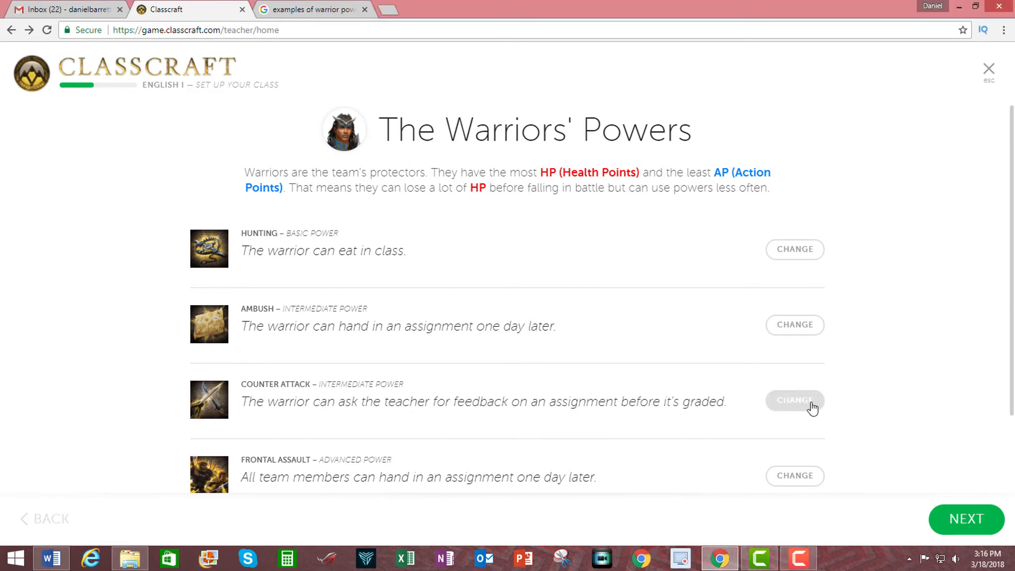
{"action": "left_click", "coordinate": [810, 408]}
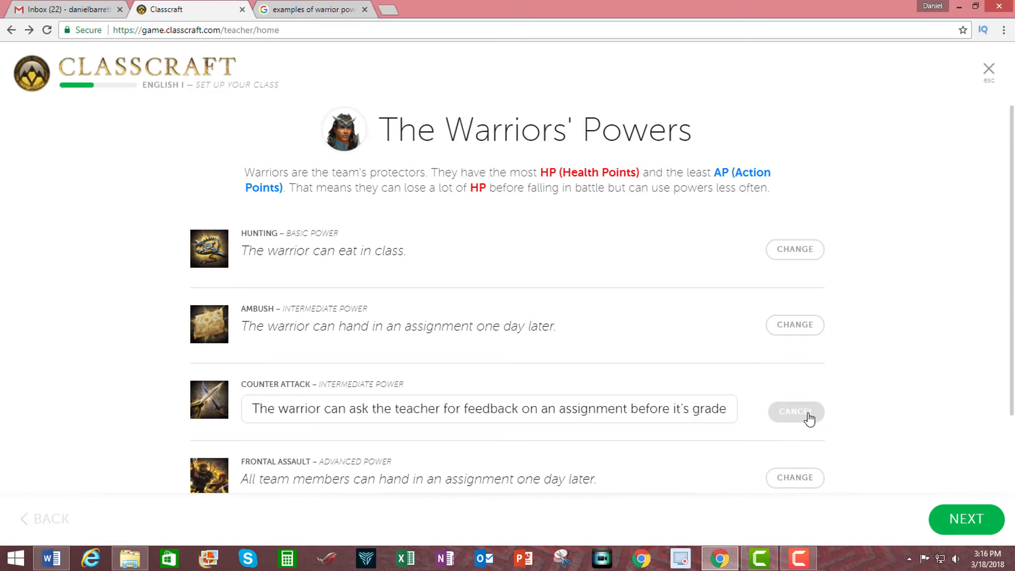
{"action": "left_click", "coordinate": [717, 411]}
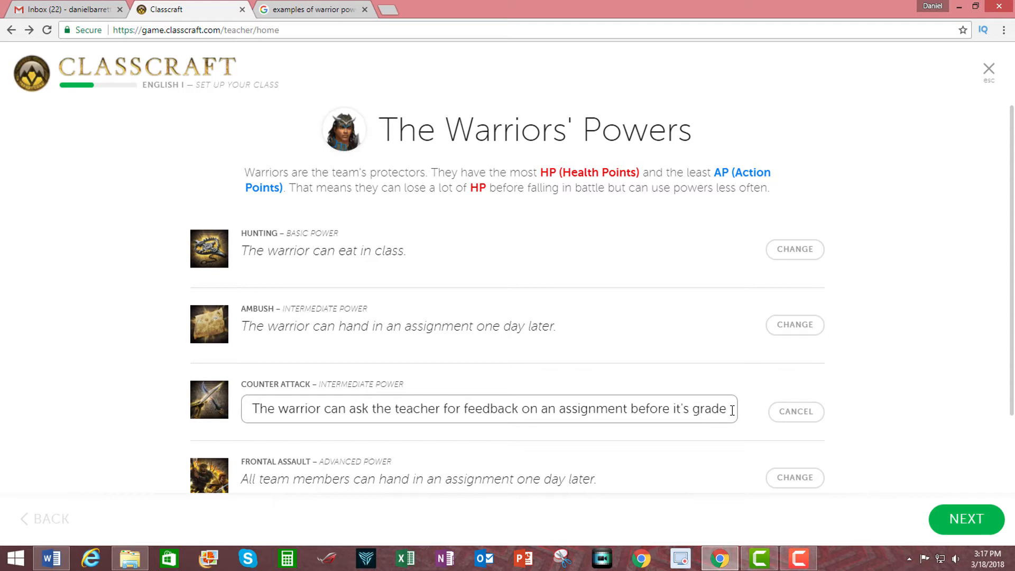
{"action": "left_click_drag", "start_coordinate": [732, 411], "coordinate": [341, 413]}
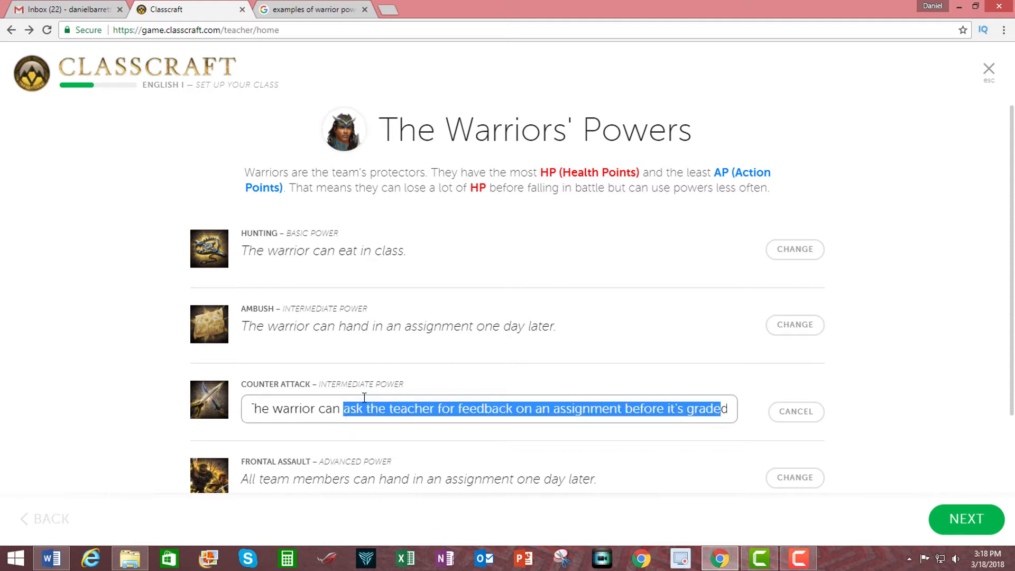
{"action": "type", "text": "have"}
{"action": "key", "text": "Delete"}
{"action": "type", "text": "one extra day to submit exam corrections"}
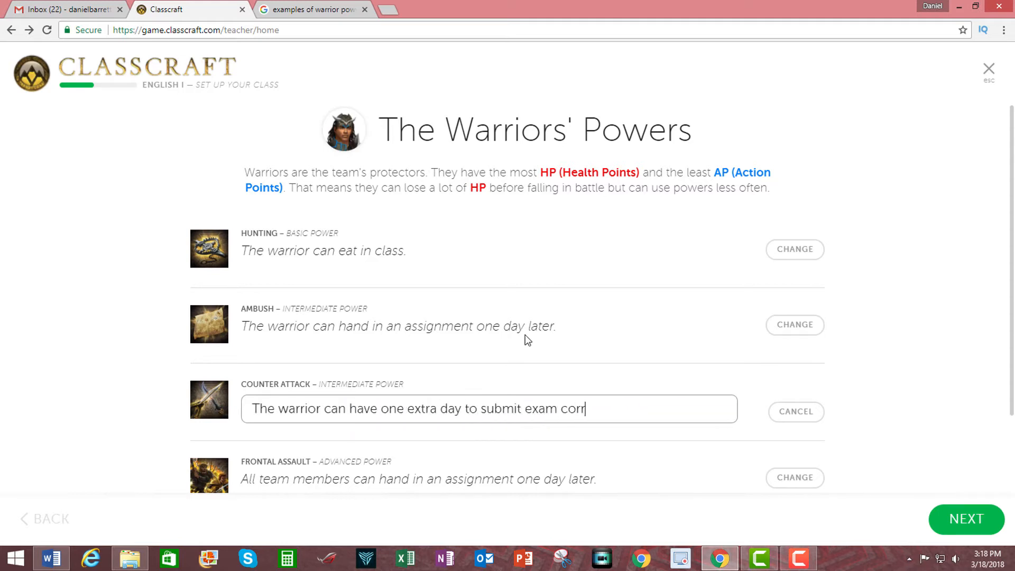
{"action": "left_click", "coordinate": [864, 390]}
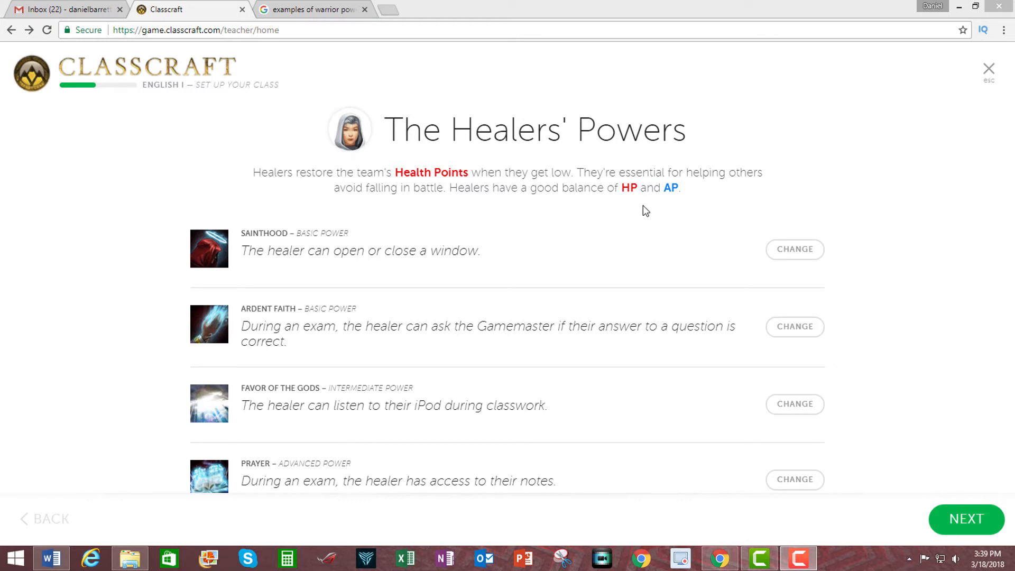
- Keep the suggested Healers' and Mages' powers and continue to choosing the sentences
{"action": "left_click", "coordinate": [967, 519]}
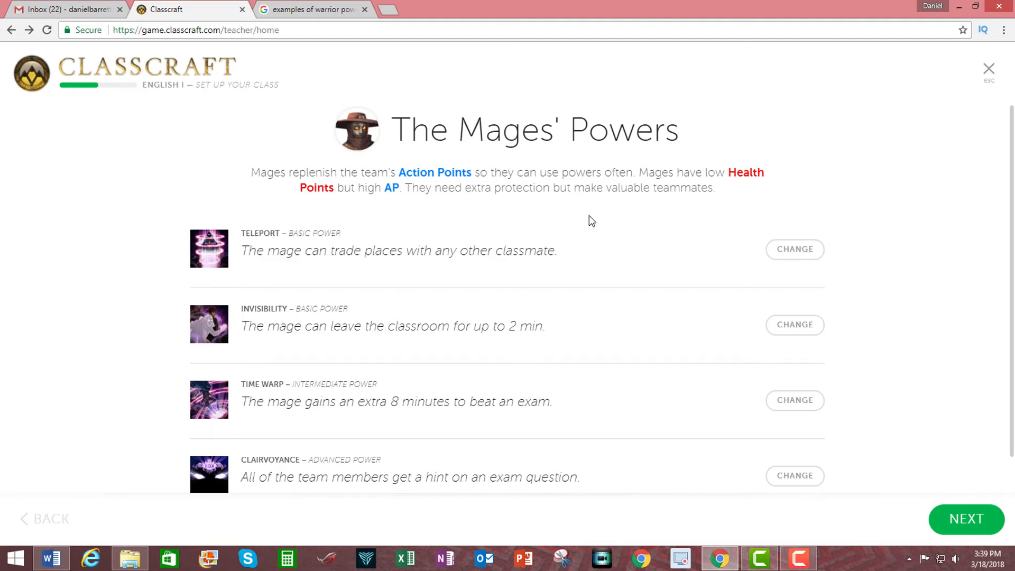
{"action": "scroll", "coordinate": [589, 216], "scroll_direction": "down", "scroll_amount": 1}
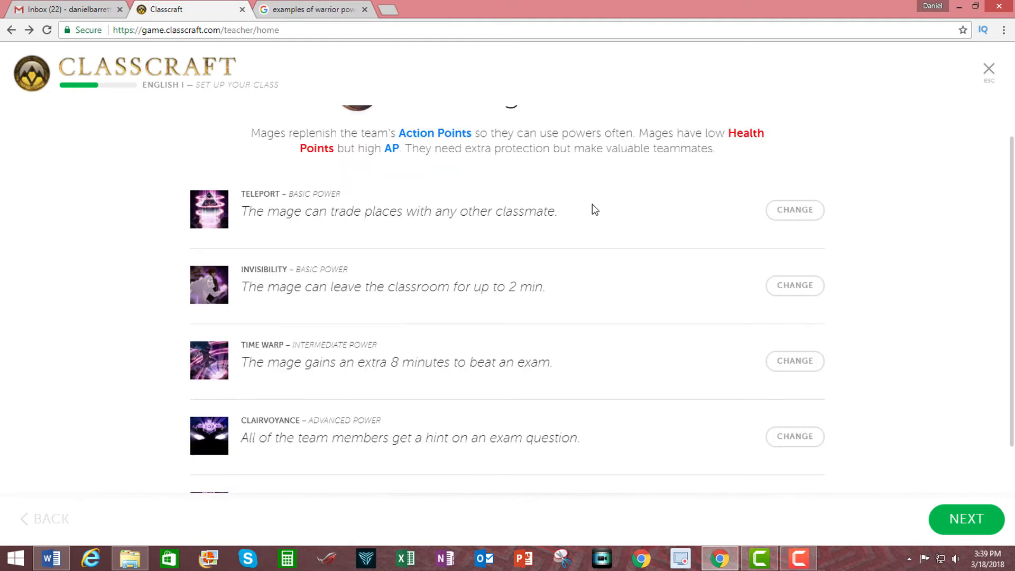
{"action": "left_click", "coordinate": [967, 518]}
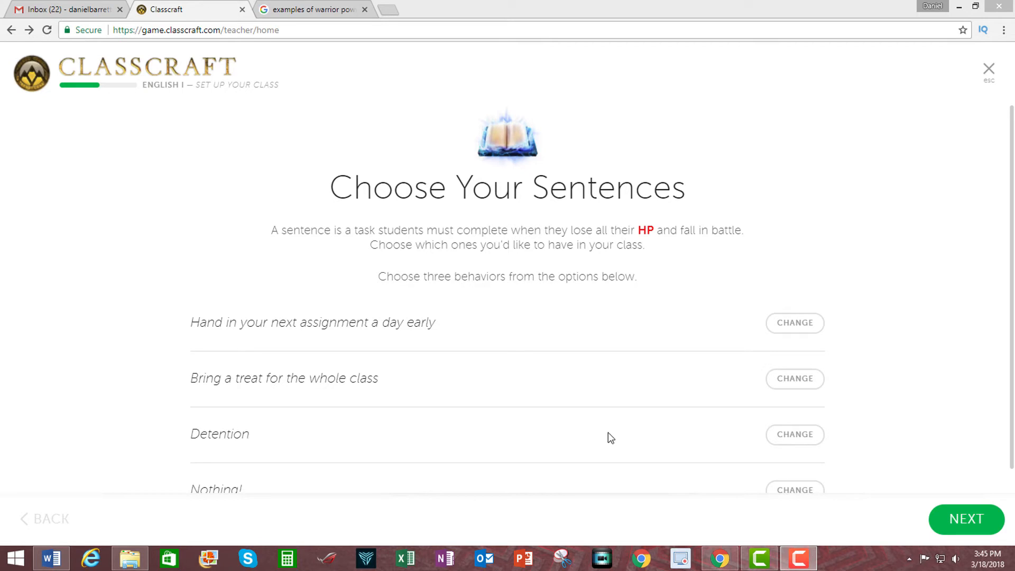
- Replace the "Nothing!" sentence with another suggested one and continue to the game duration
{"action": "left_click", "coordinate": [798, 490]}
{"action": "left_click", "coordinate": [961, 517]}
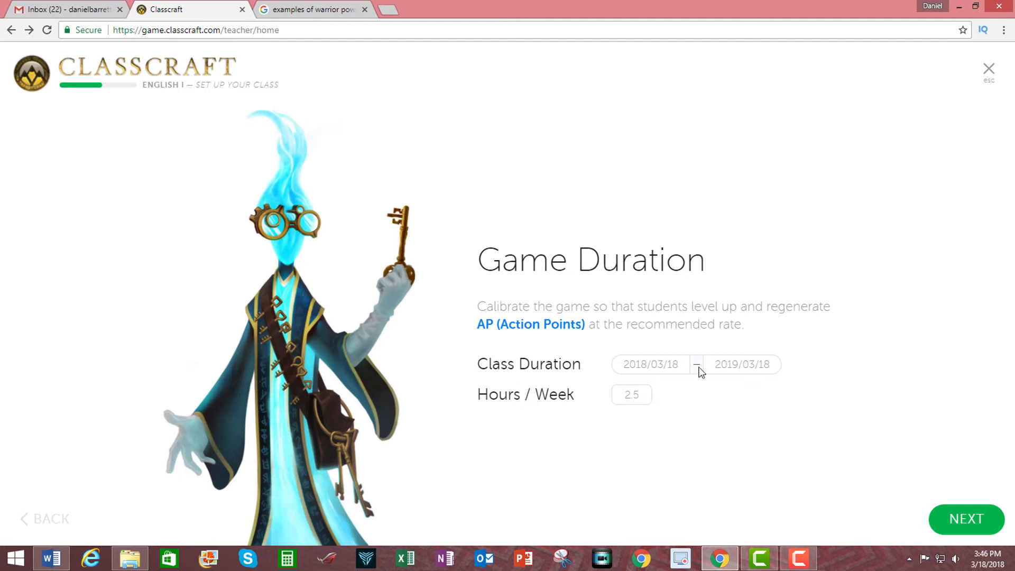
- Set the end date of the class duration to 2018/05/28
{"action": "left_click", "coordinate": [756, 365]}
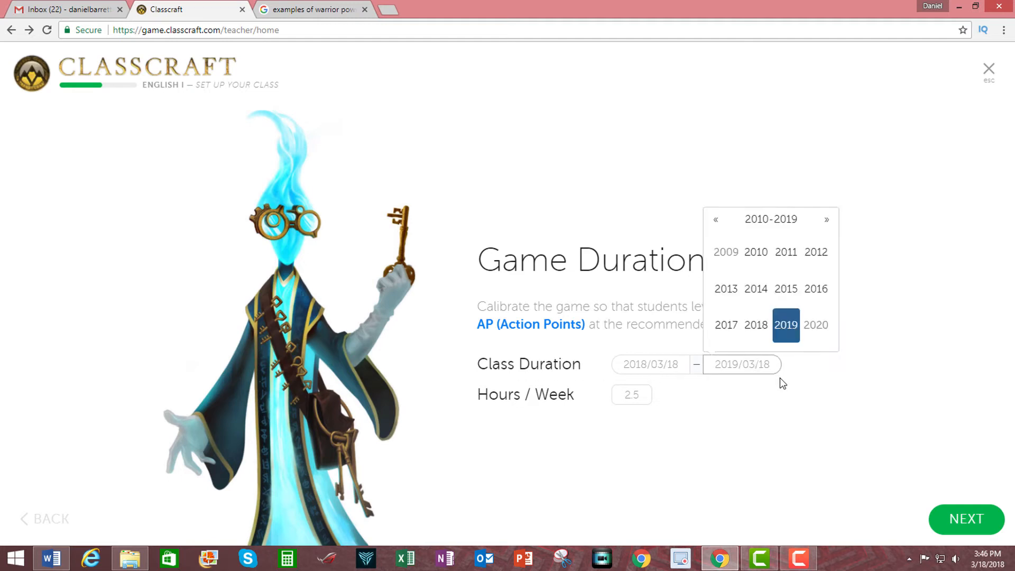
{"action": "left_click", "coordinate": [757, 329]}
{"action": "left_click", "coordinate": [726, 288]}
{"action": "left_click", "coordinate": [742, 318]}
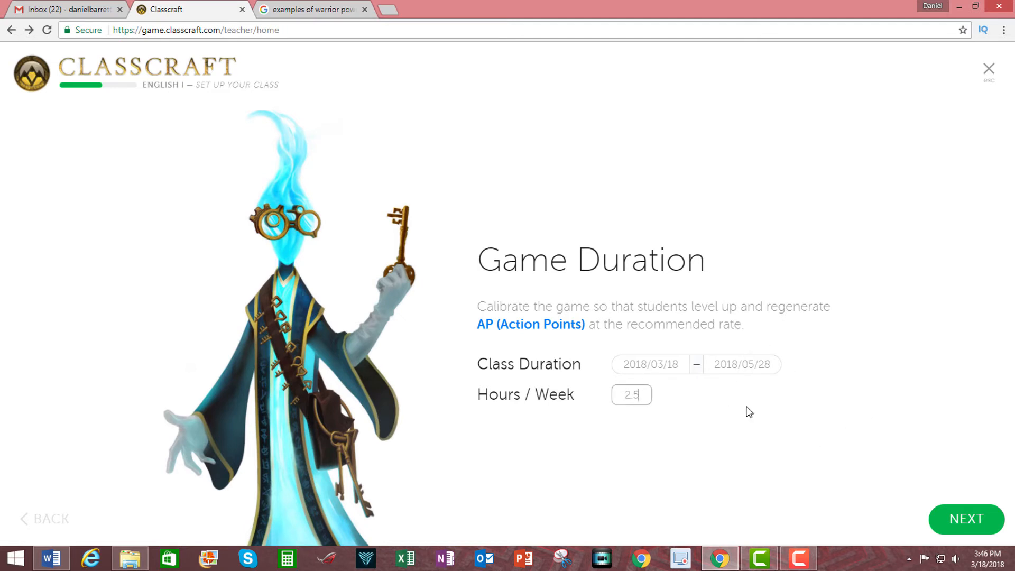
- Set the hours per week to 9.5 and confirm the game duration
{"action": "key", "text": "BackSpace"}
{"action": "key", "text": "BackSpace"}
{"action": "key", "text": "BackSpace"}
{"action": "type", "text": "9.5"}
{"action": "left_click", "coordinate": [958, 522]}
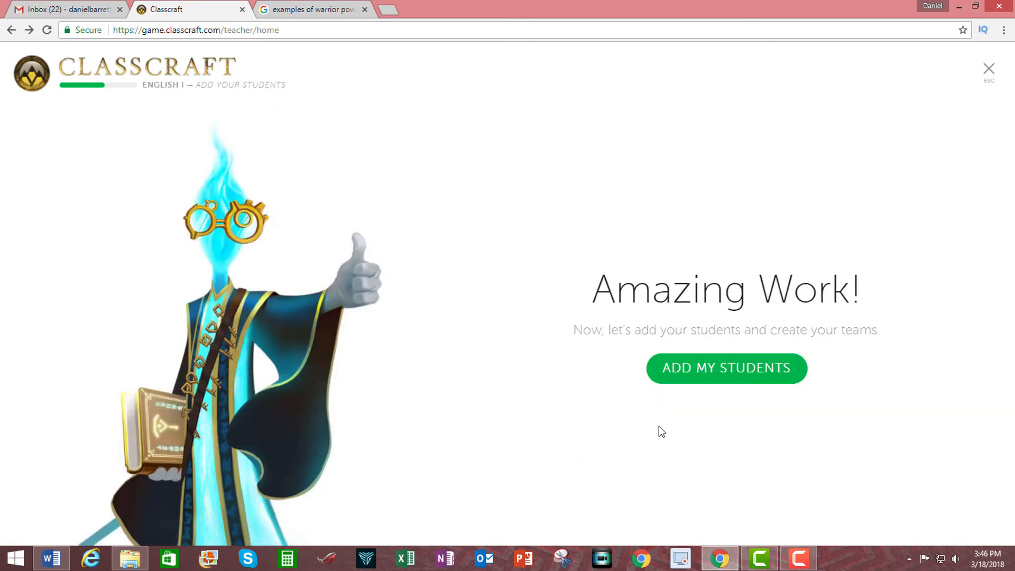
- Begin adding students, block the site's location access, and select Smithfield-Selma High as the school
{"action": "left_click", "coordinate": [727, 377]}
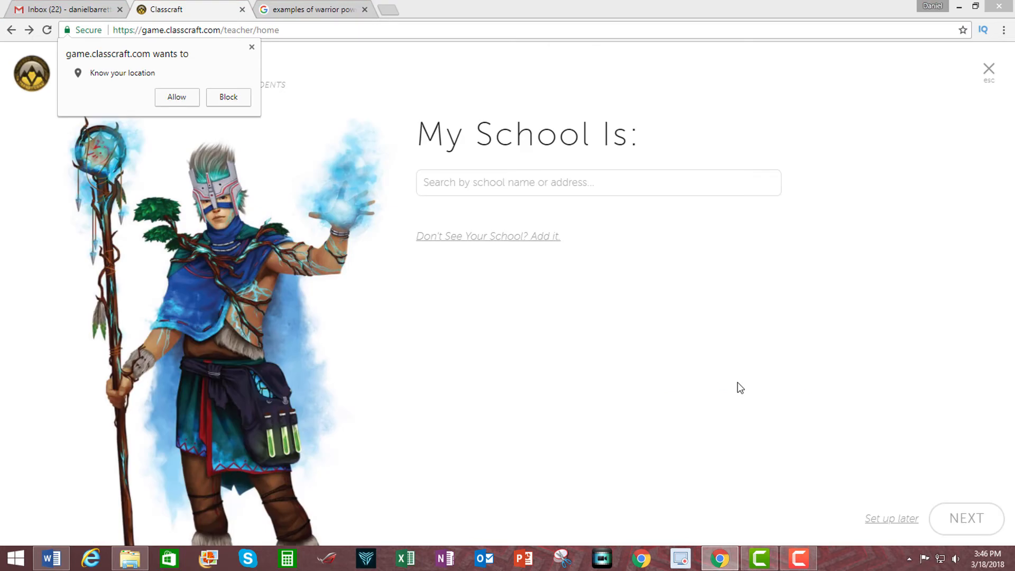
{"action": "left_click", "coordinate": [228, 97]}
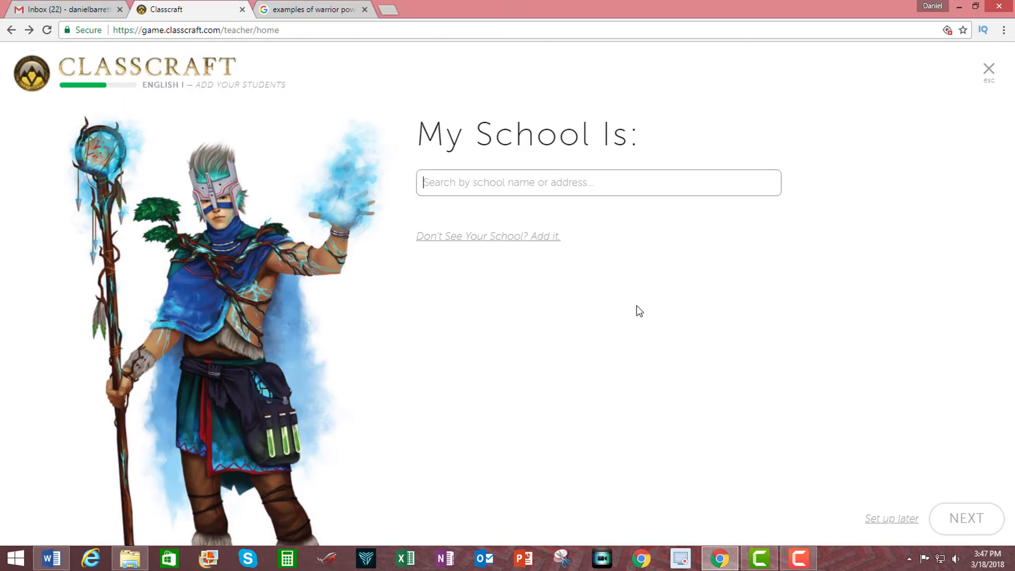
{"action": "type", "text": "Smithfield-Selma"}
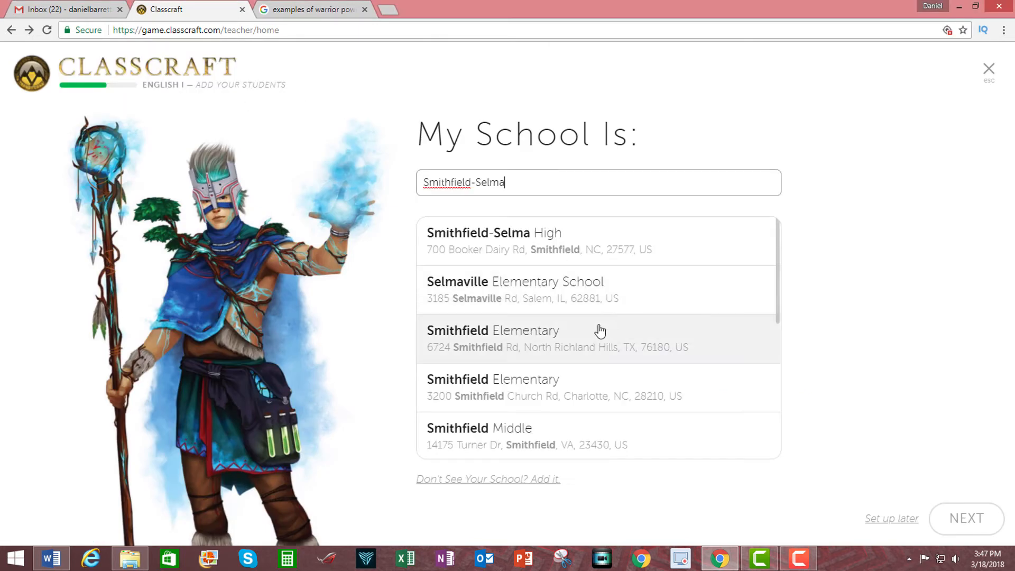
{"action": "left_click", "coordinate": [547, 244]}
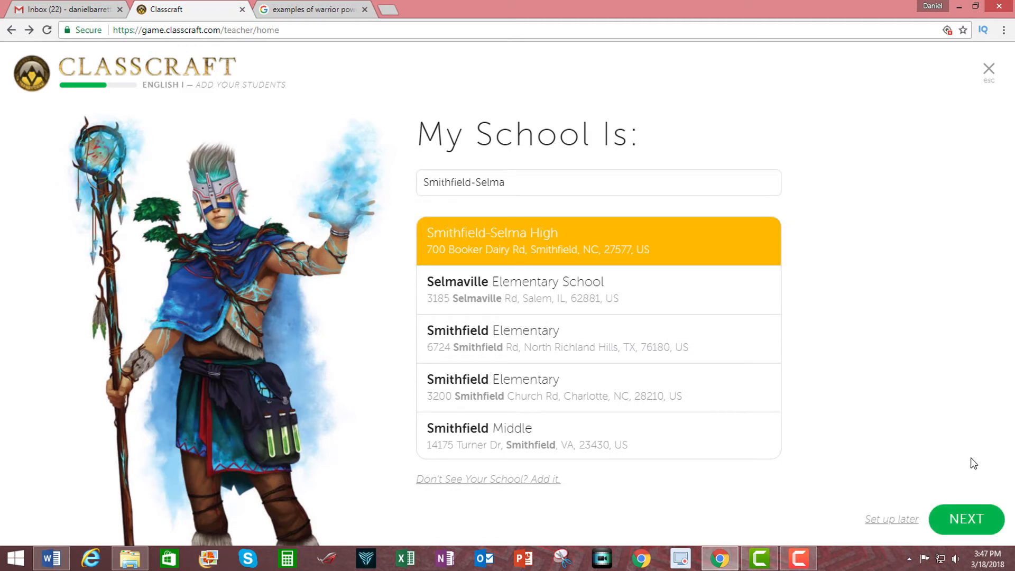
{"action": "left_click", "coordinate": [976, 529]}
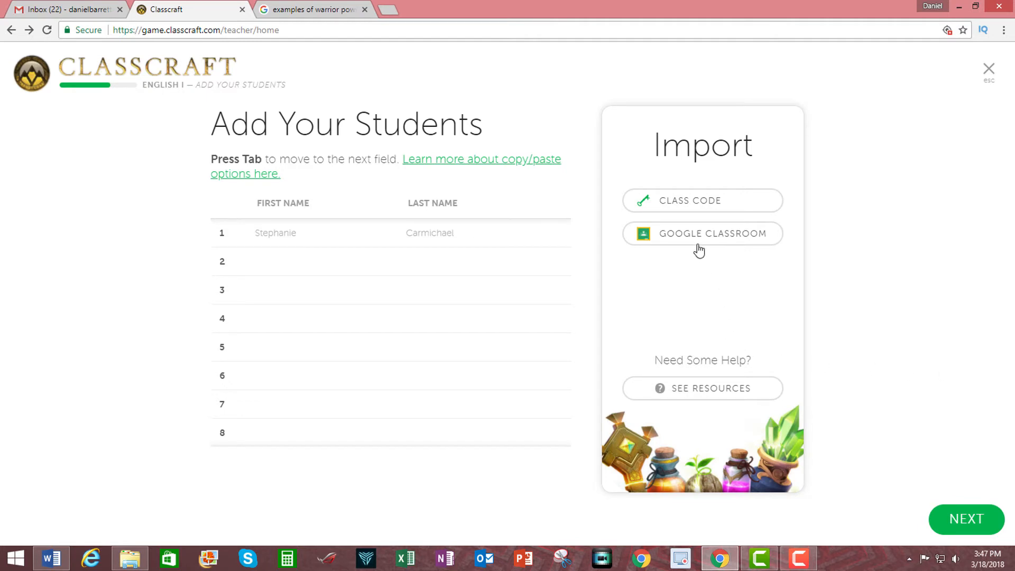
- Open the class code option for importing students
{"action": "left_click", "coordinate": [694, 203]}
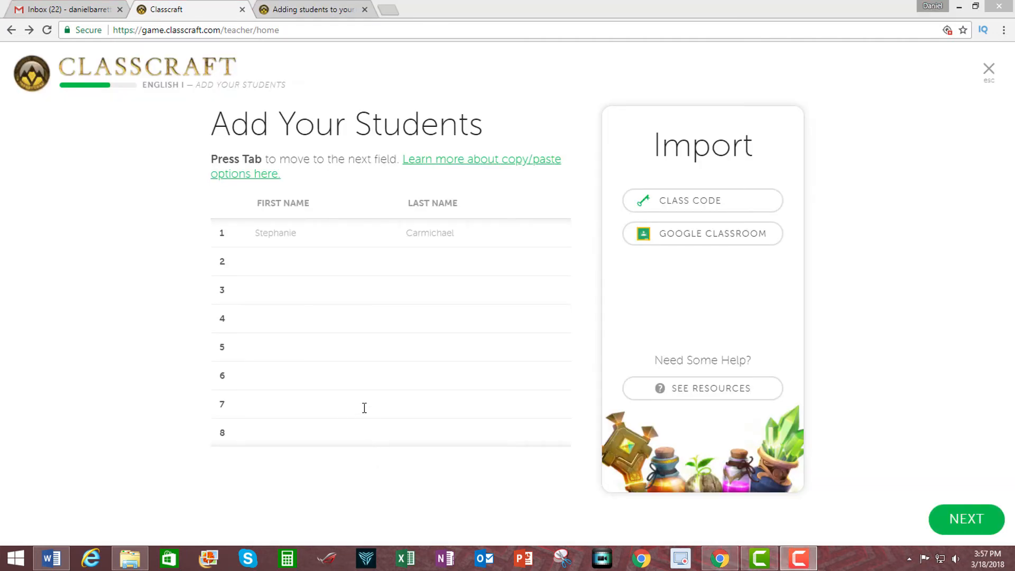
- Enter five students' first and last names in rows 2 to 6, including Alexander Hamilton, Ben Franklin and Tom Jefferson, and continue to team creation
{"action": "left_click", "coordinate": [269, 262]}
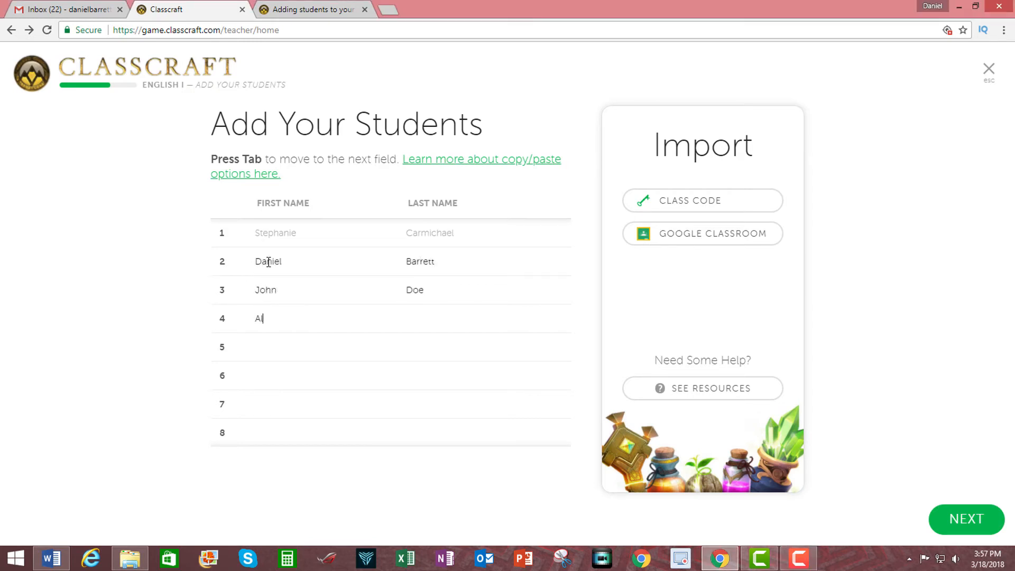
{"action": "type", "text": "exander Hamilton"}
{"action": "key", "text": "BackSpace"}
{"action": "key", "text": "BackSpace"}
{"action": "key", "text": "BackSpace"}
{"action": "key", "text": "BackSpace"}
{"action": "key", "text": "BackSpace"}
{"action": "key", "text": "BackSpace"}
{"action": "key", "text": "BackSpace"}
{"action": "key", "text": "BackSpace"}
{"action": "key", "text": "BackSpace"}
{"action": "key", "text": "Tab"}
{"action": "type", "text": "Hamilton\tBen\tFranklin\tTom\tJefferson"}
{"action": "key", "text": "Tab"}
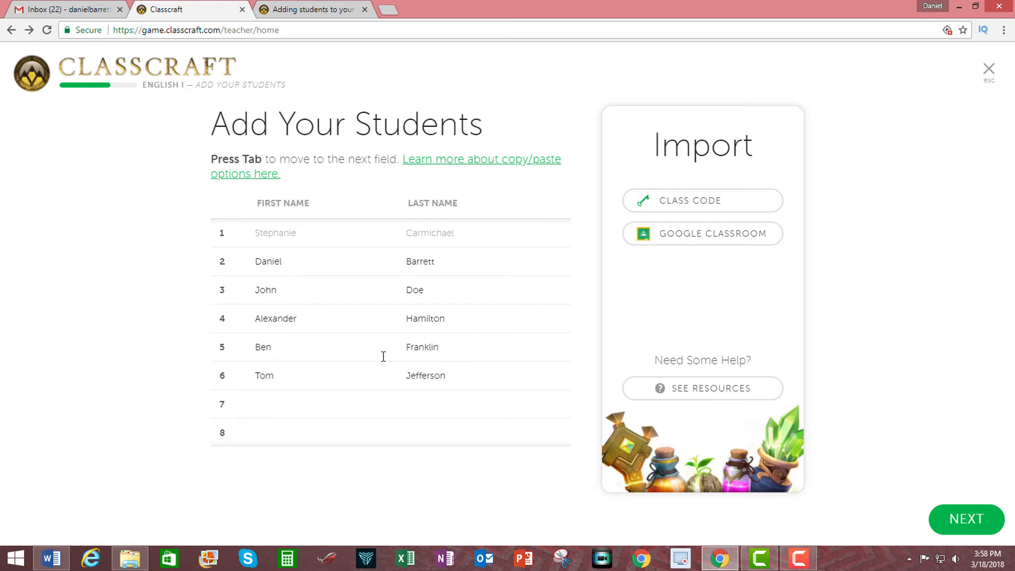
{"action": "left_click", "coordinate": [971, 520]}
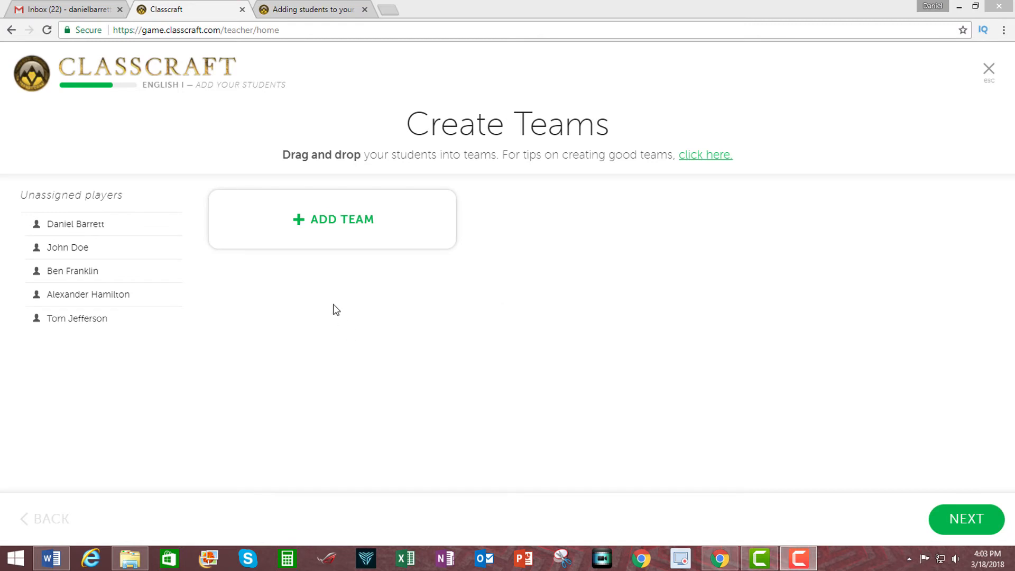
- Add a first team and assign the first-listed student, Ben Franklin and Tom Jefferson to it
{"action": "left_click", "coordinate": [318, 227]}
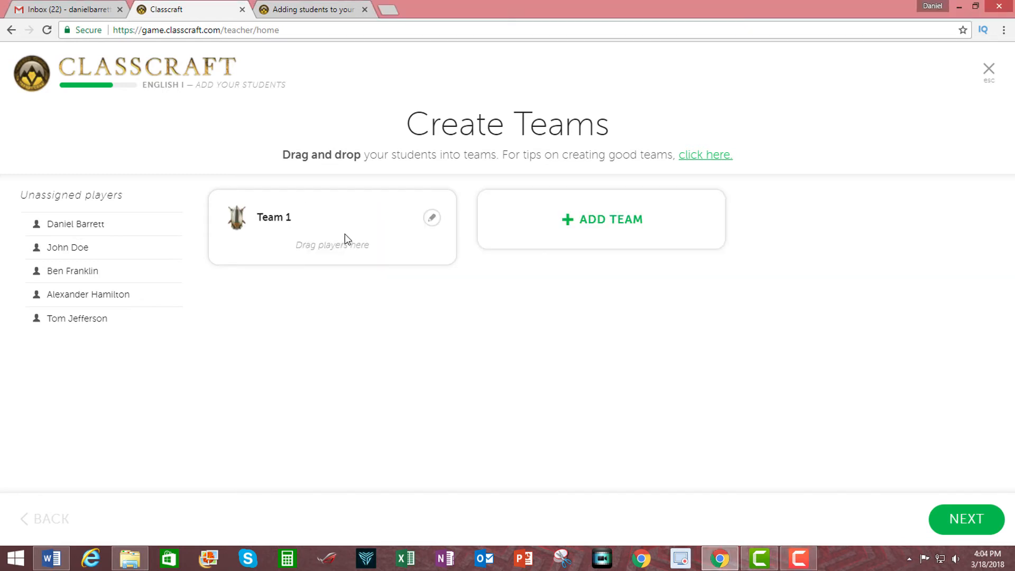
{"action": "left_click_drag", "start_coordinate": [76, 223], "coordinate": [296, 243]}
{"action": "left_click_drag", "start_coordinate": [72, 248], "coordinate": [306, 254]}
{"action": "left_click_drag", "start_coordinate": [77, 271], "coordinate": [292, 278]}
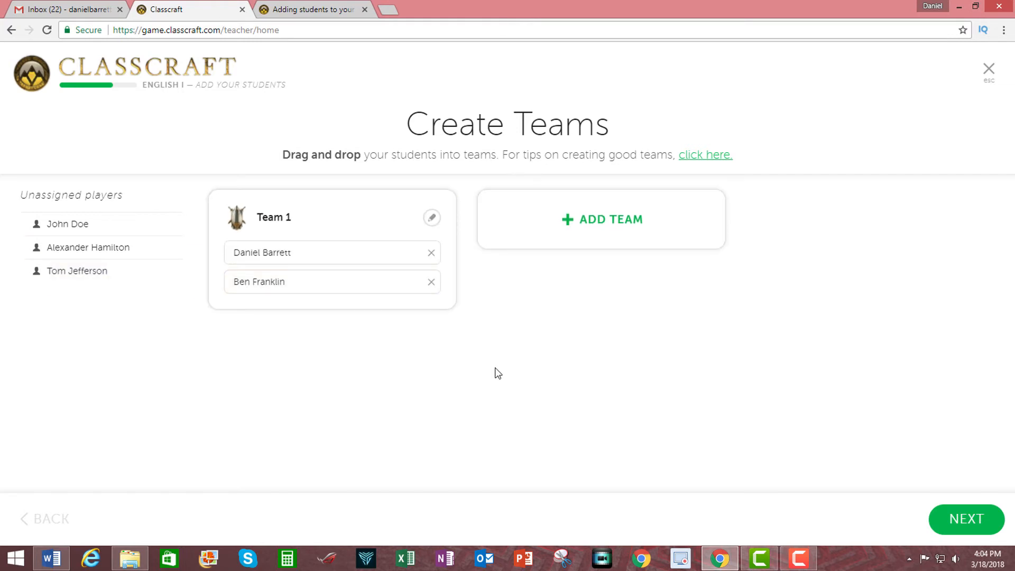
{"action": "left_click_drag", "start_coordinate": [79, 271], "coordinate": [318, 211]}
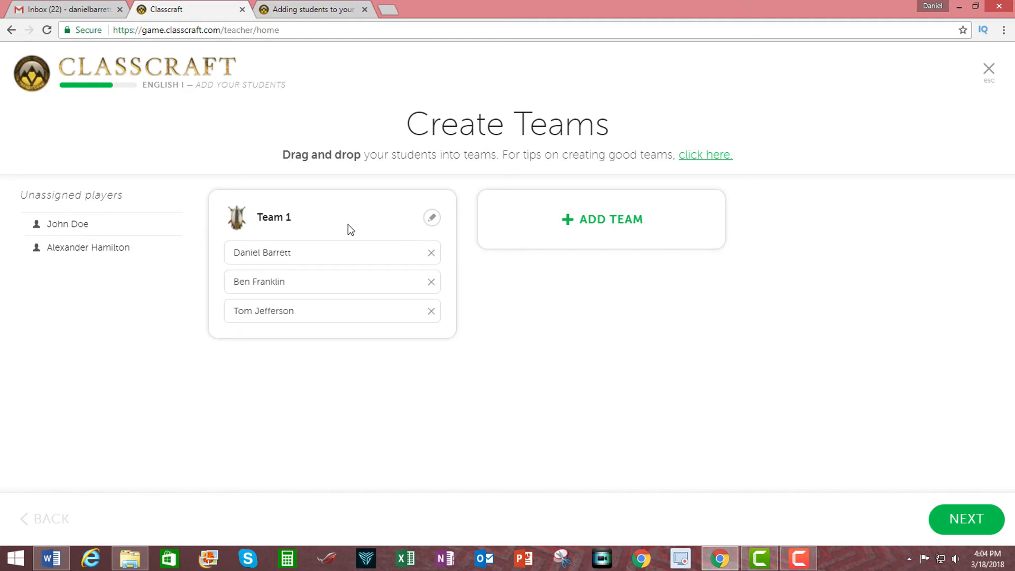
- Rename Team 1 as Spartans, give it the dark brown and gold crest and the forest background, and save it
{"action": "left_click", "coordinate": [431, 218]}
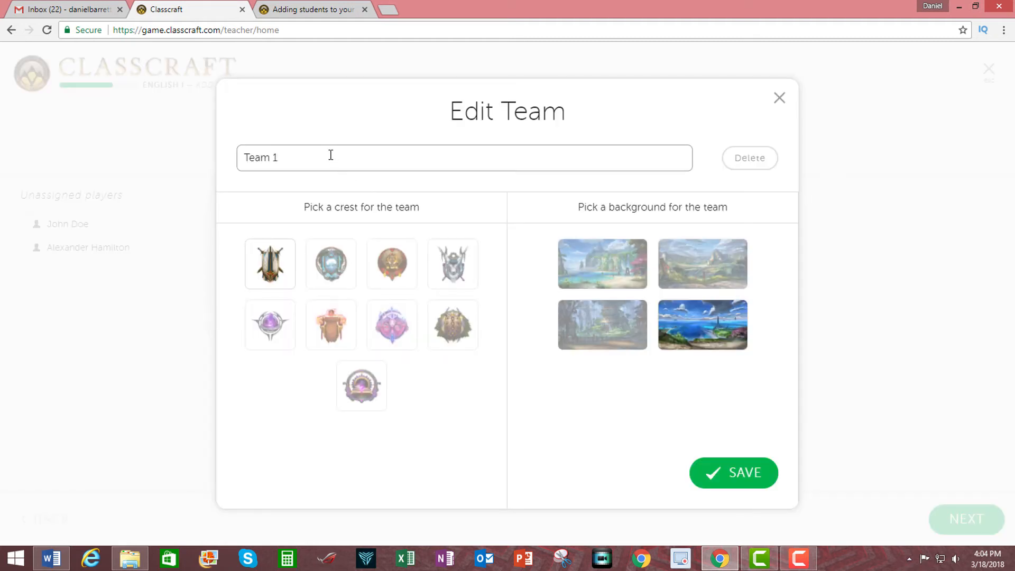
{"action": "key", "text": "BackSpace"}
{"action": "key", "text": "BackSpace"}
{"action": "key", "text": "BackSpace"}
{"action": "key", "text": "BackSpace"}
{"action": "key", "text": "BackSpace"}
{"action": "key", "text": "BackSpace"}
{"action": "type", "text": "Spartans"}
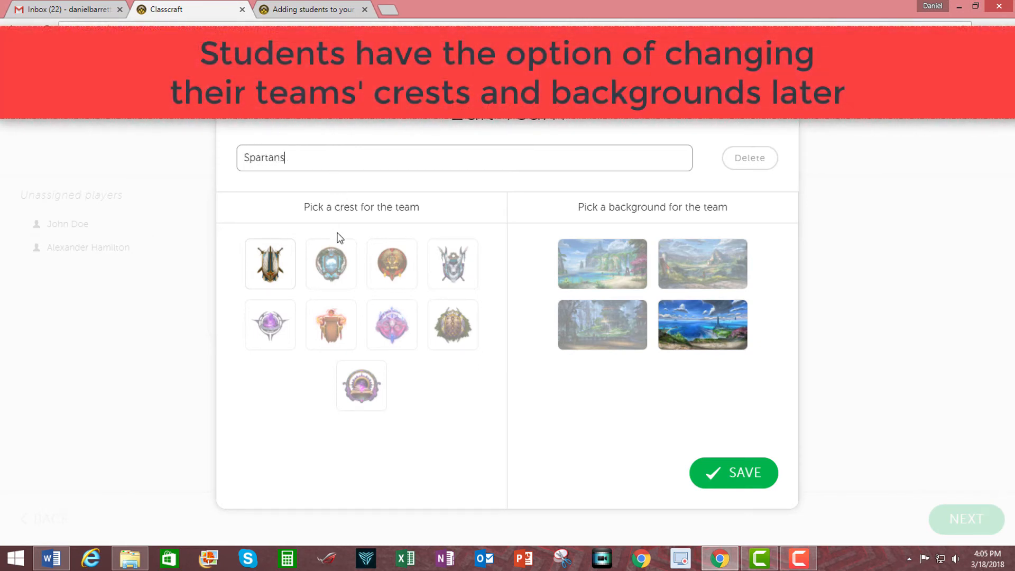
{"action": "left_click", "coordinate": [335, 274]}
{"action": "left_click", "coordinate": [449, 333]}
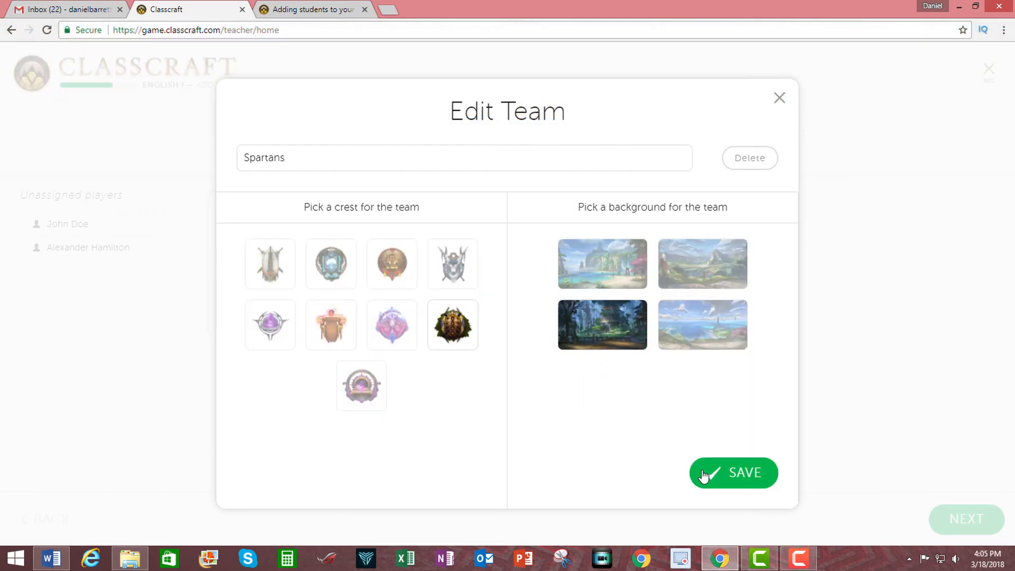
{"action": "left_click", "coordinate": [736, 473]}
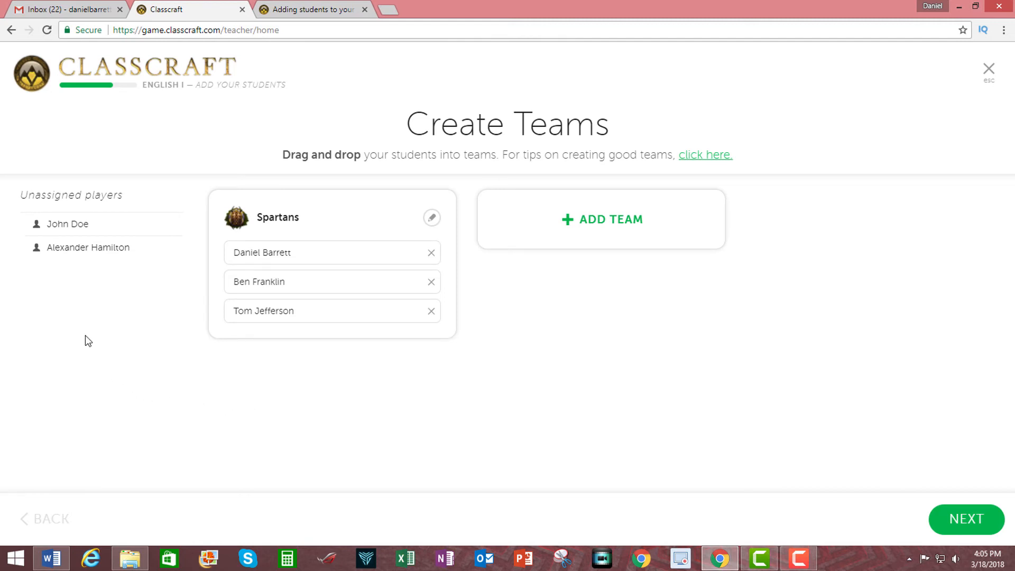
- Put the two remaining players in a second team named Bravehearts, with a crest and the green mountain valley background, and save it
{"action": "left_click_drag", "start_coordinate": [68, 248], "coordinate": [552, 214]}
{"action": "left_click", "coordinate": [702, 220]}
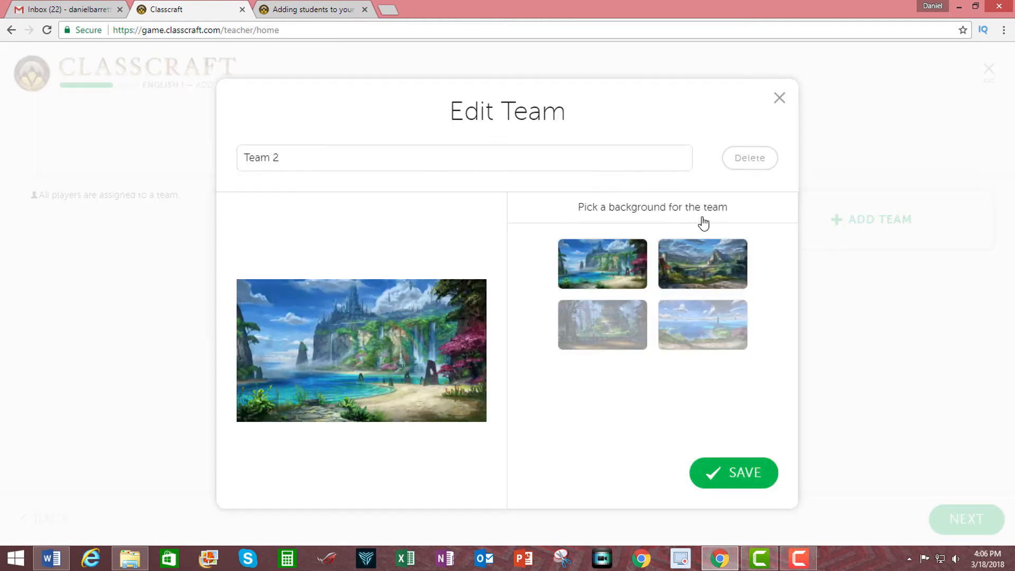
{"action": "key", "text": "BackSpace"}
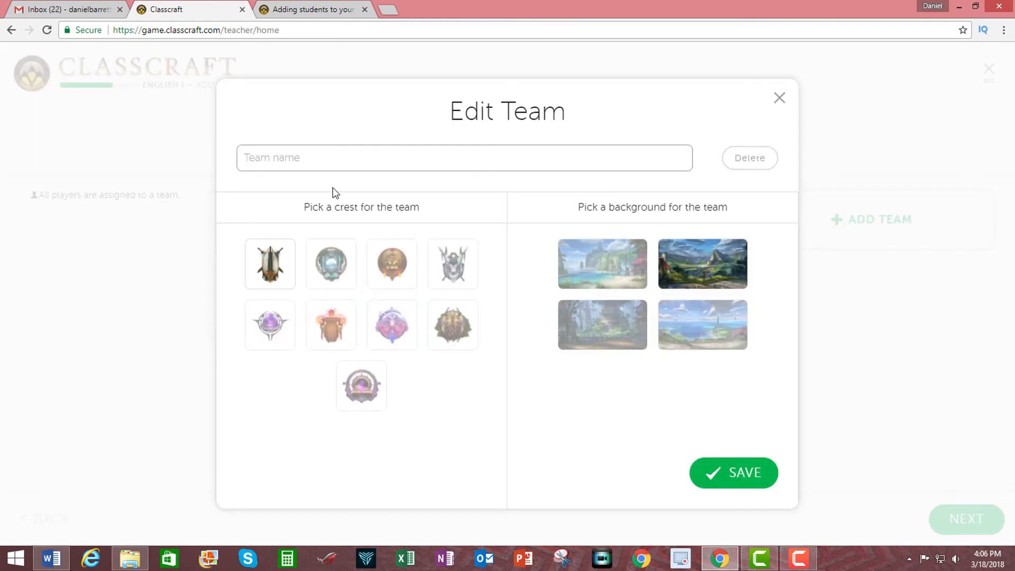
{"action": "type", "text": "Bravehearts"}
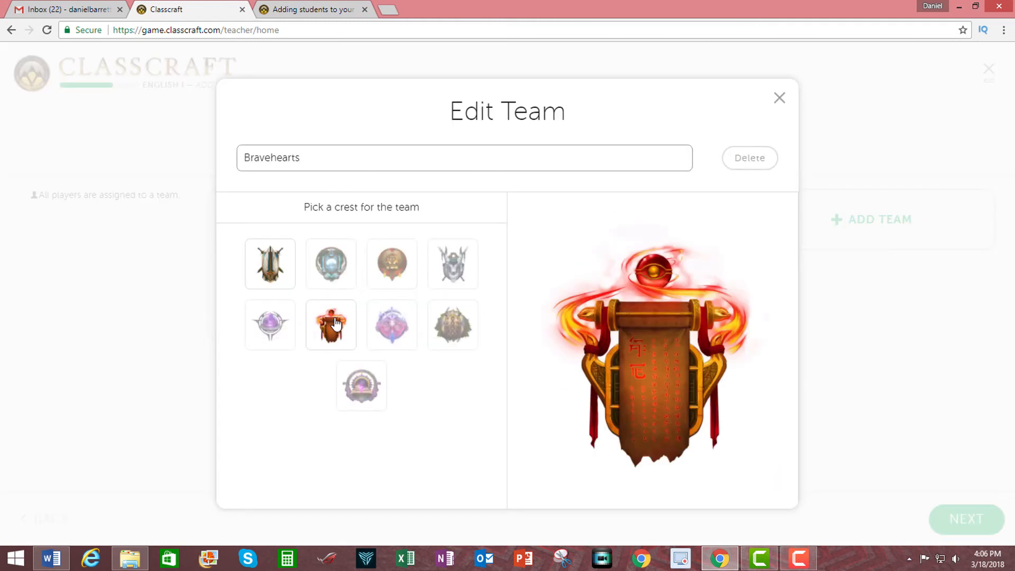
{"action": "left_click", "coordinate": [362, 385]}
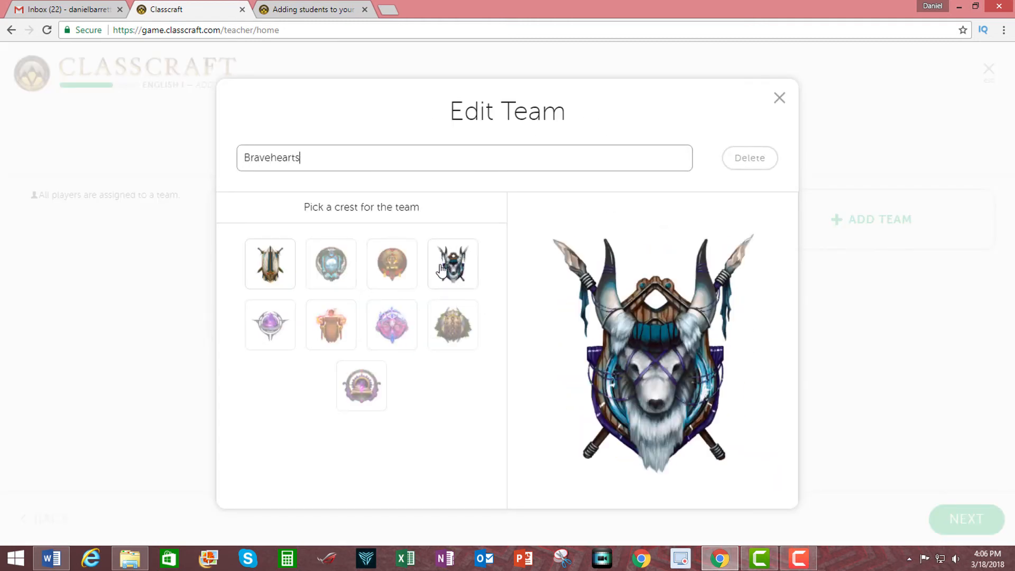
{"action": "left_click", "coordinate": [270, 264]}
{"action": "left_click", "coordinate": [722, 269]}
{"action": "left_click", "coordinate": [742, 473]}
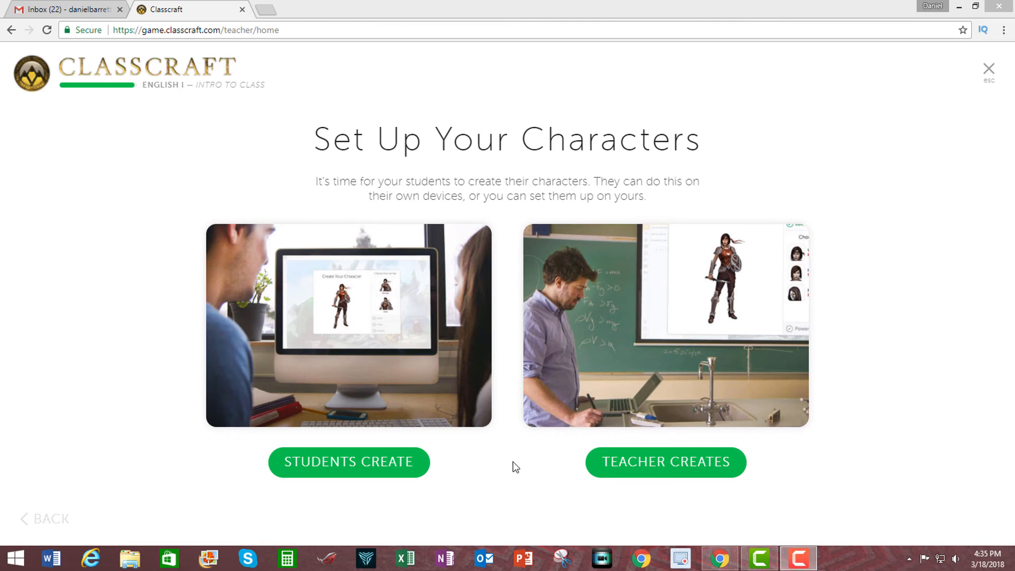
- Choose to have the teacher create the characters and start setting up Ben Franklin's character
{"action": "left_click", "coordinate": [640, 463]}
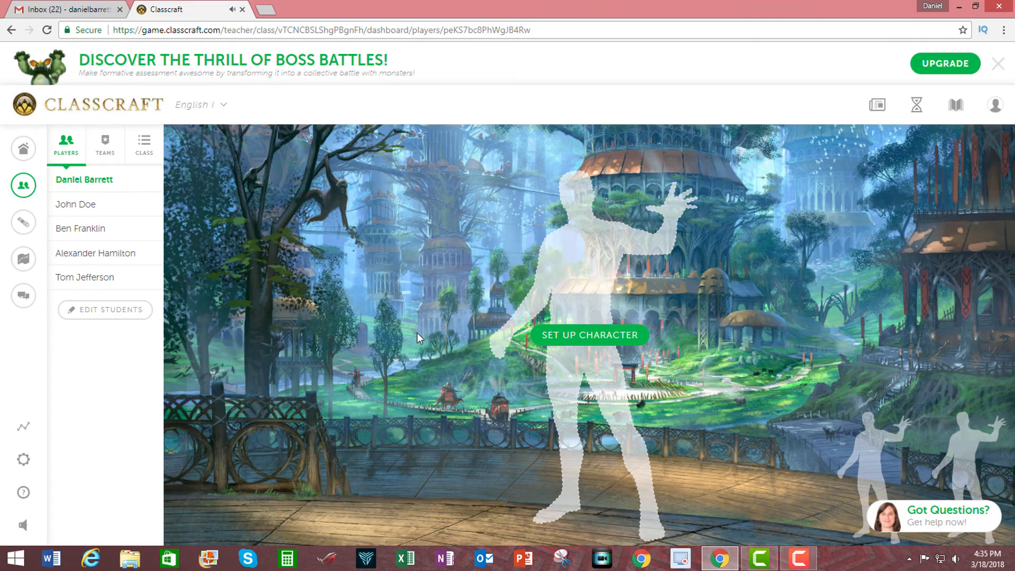
{"action": "left_click", "coordinate": [82, 228]}
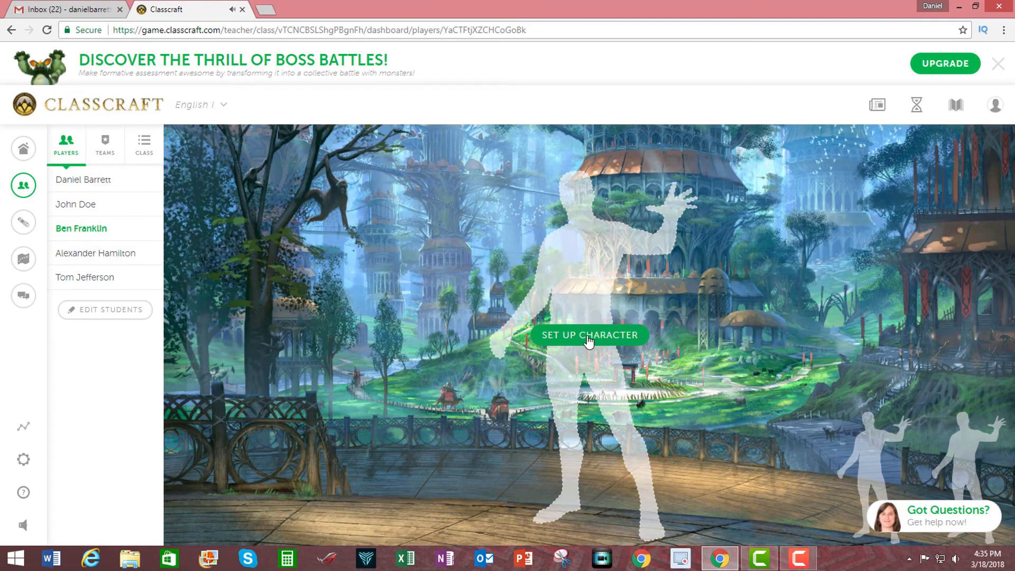
{"action": "left_click", "coordinate": [590, 338]}
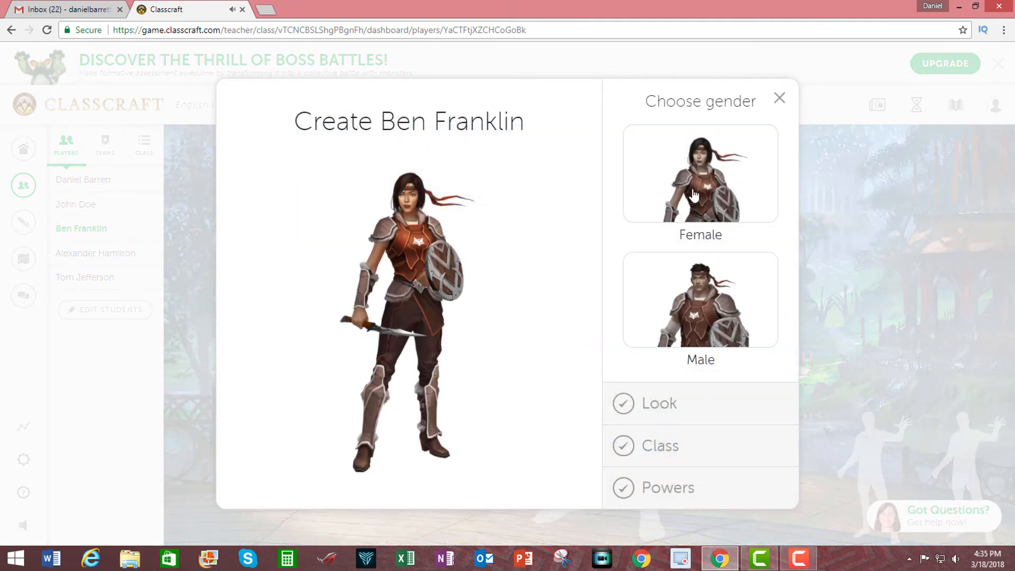
- Create Ben Franklin's character as a male Mage with Look C and the Invisibility power
{"action": "left_click", "coordinate": [712, 316]}
{"action": "left_click", "coordinate": [712, 315]}
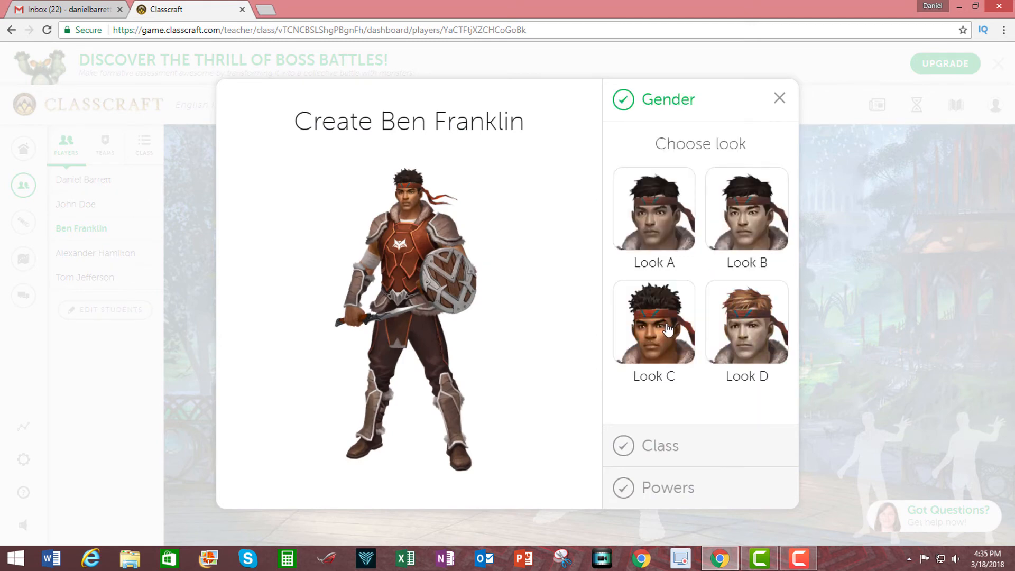
{"action": "left_click", "coordinate": [665, 327]}
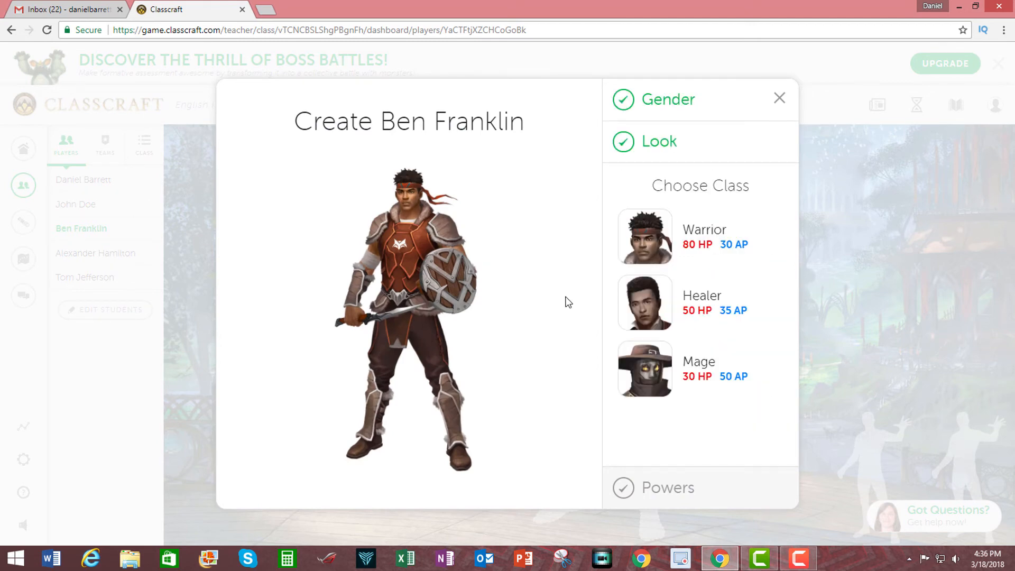
{"action": "left_click", "coordinate": [669, 375]}
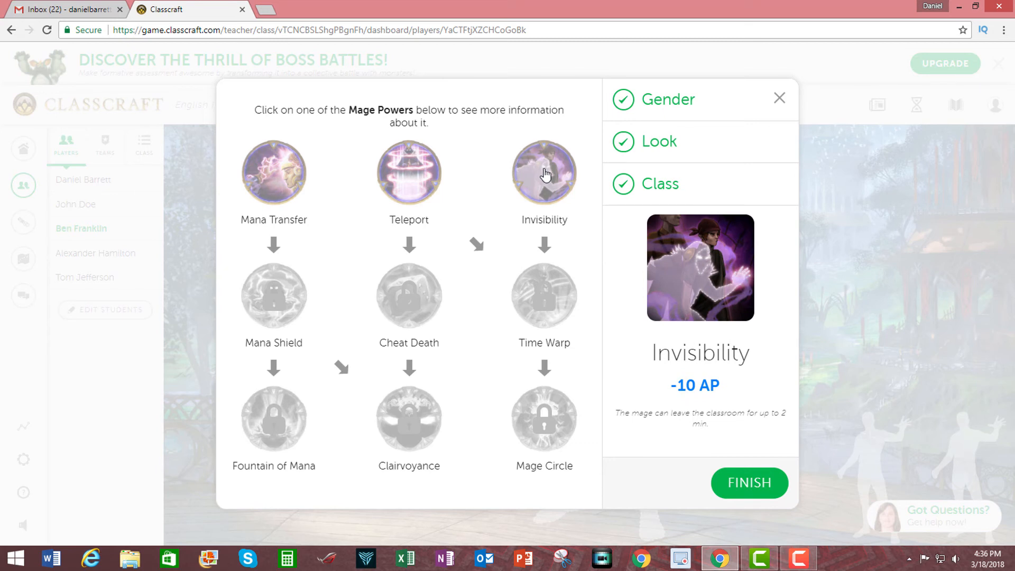
{"action": "left_click", "coordinate": [550, 173]}
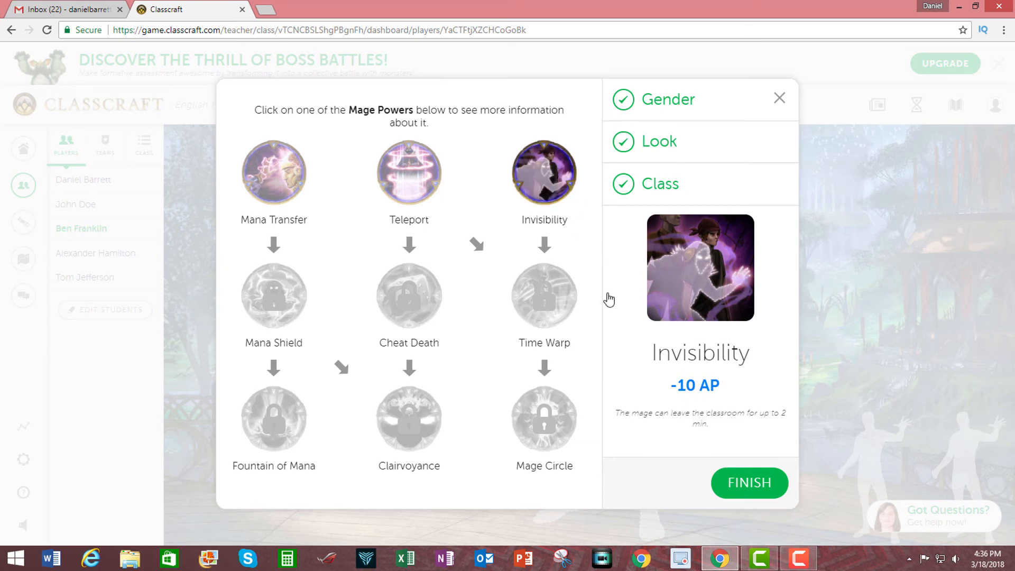
{"action": "left_click", "coordinate": [760, 484]}
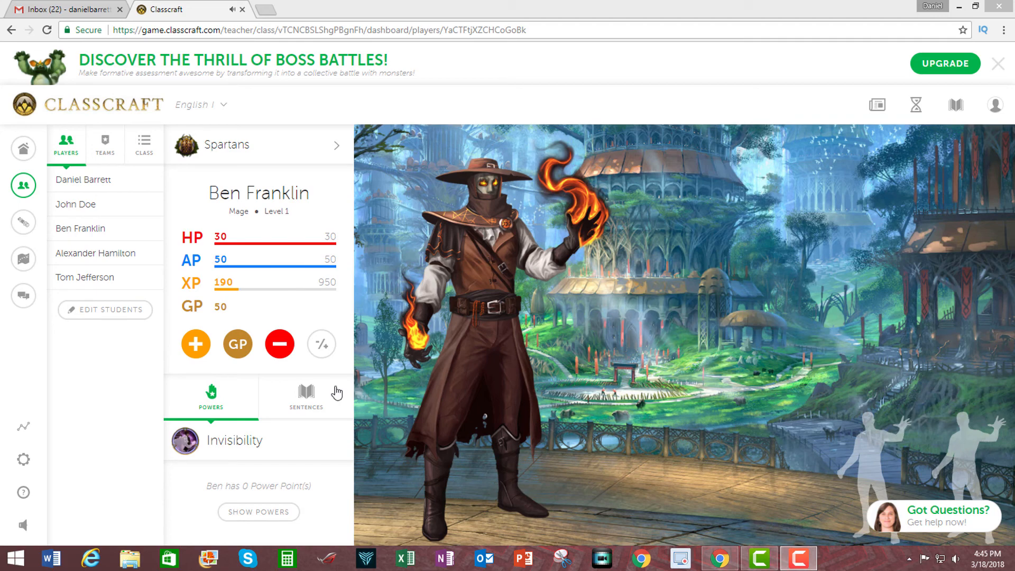
- Look over the custom value and new preset fields for adding XP, and award Ben Franklin 50 XP for tutoring another student
{"action": "left_click", "coordinate": [238, 344]}
{"action": "left_click", "coordinate": [195, 349]}
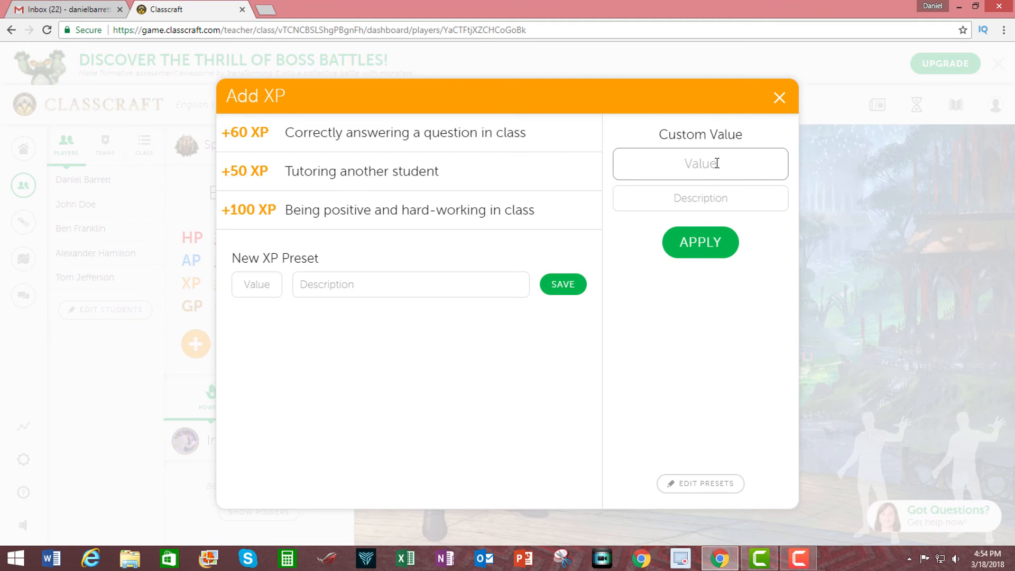
{"action": "left_click", "coordinate": [706, 201]}
{"action": "left_click", "coordinate": [280, 283]}
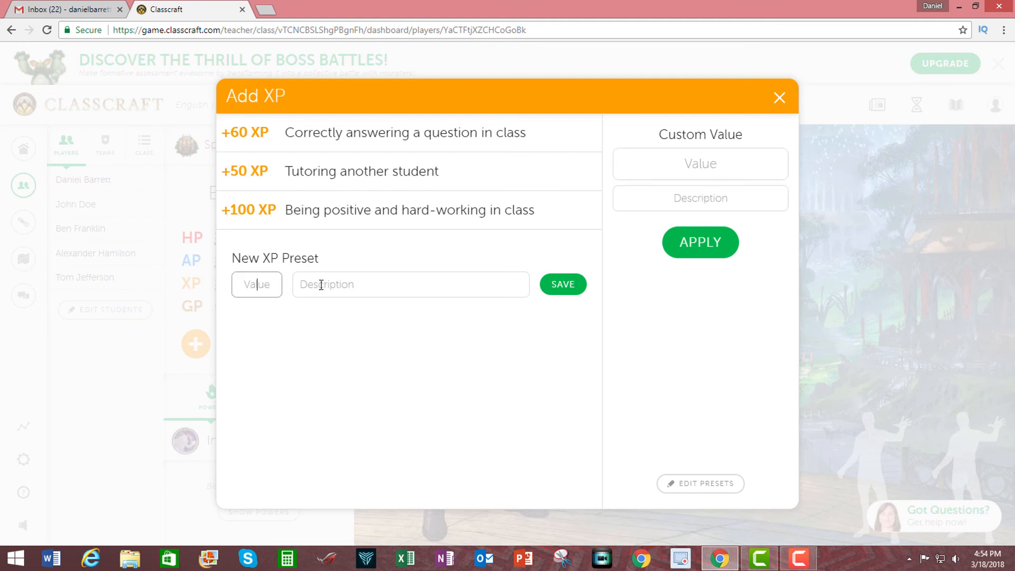
{"action": "left_click", "coordinate": [348, 285]}
{"action": "left_click", "coordinate": [261, 289]}
{"action": "left_click", "coordinate": [360, 287]}
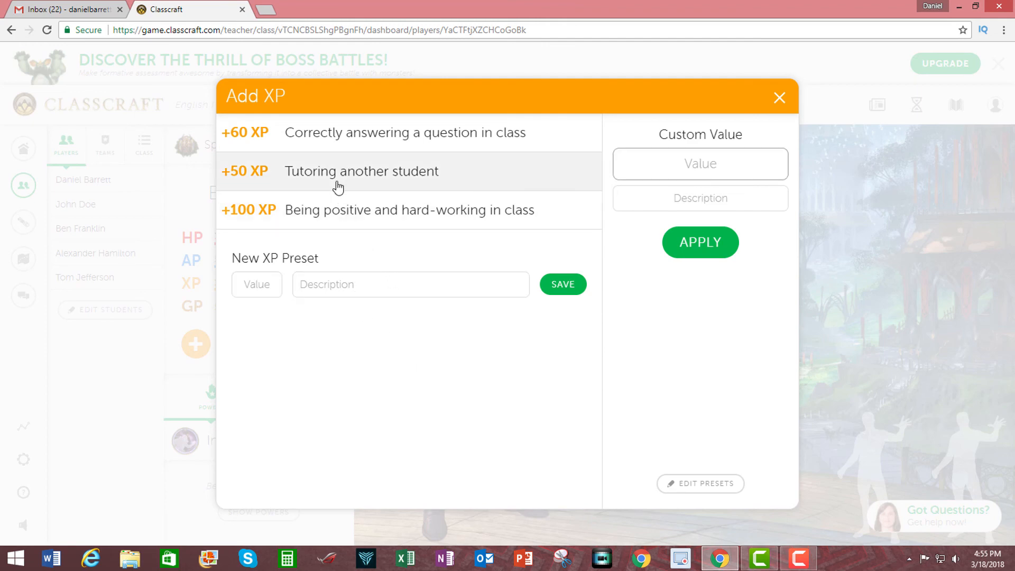
{"action": "left_click", "coordinate": [338, 178]}
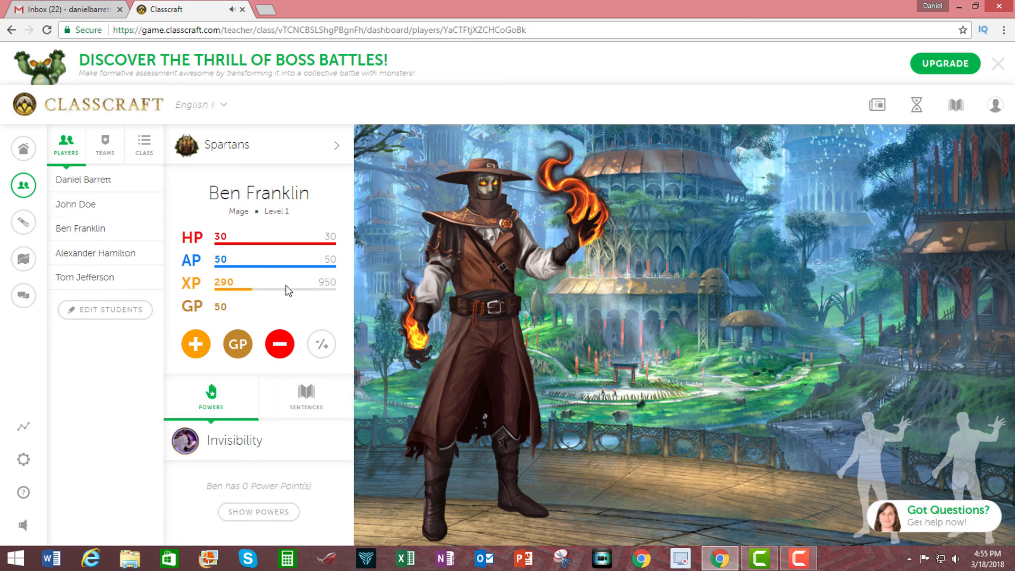
- Remove 10 HP from Ben Franklin for arriving late to class, letting him take the damage, and view his outstanding sentences
{"action": "left_click", "coordinate": [277, 351]}
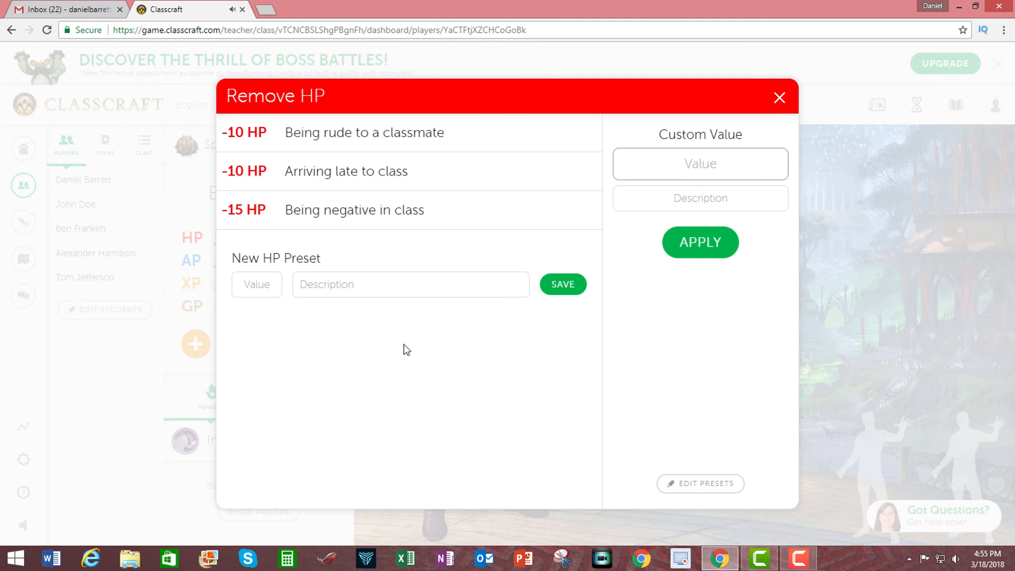
{"action": "left_click", "coordinate": [379, 178]}
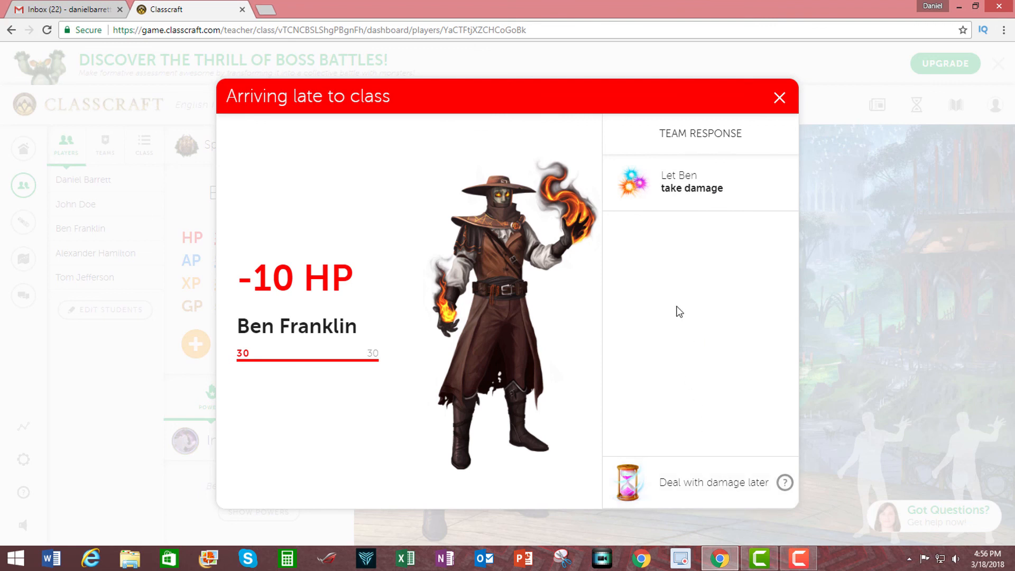
{"action": "left_click", "coordinate": [705, 190]}
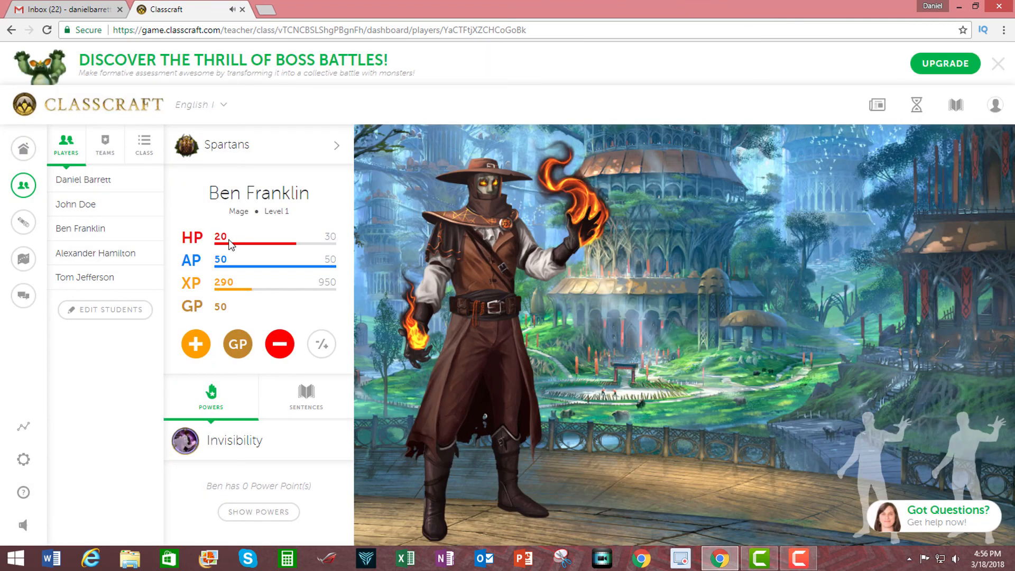
{"action": "left_click", "coordinate": [313, 399]}
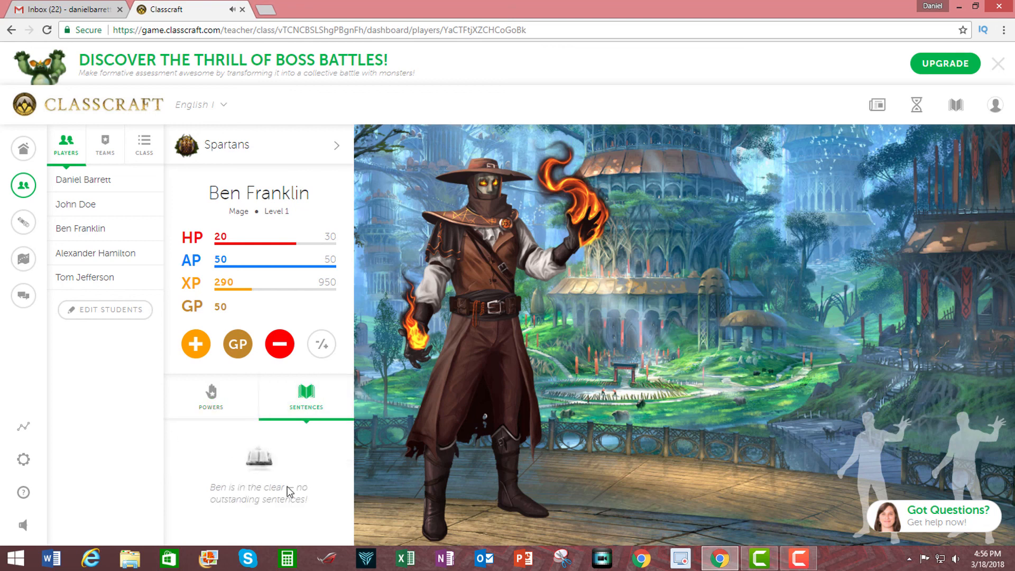